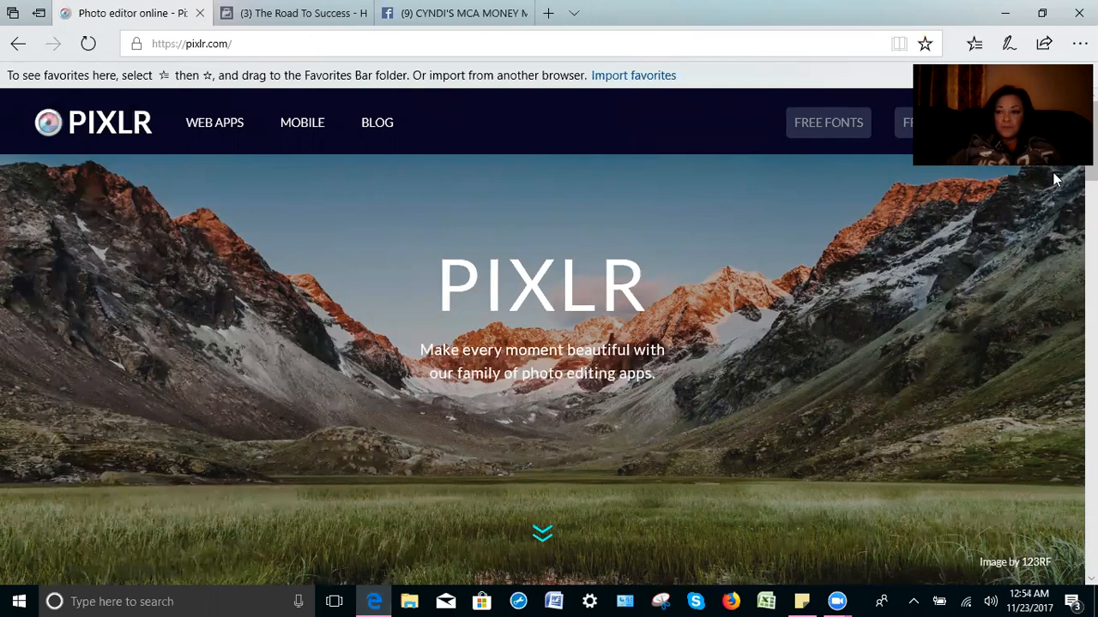
Step: Scroll down the pixlr.com homepage to the Pixlr Editor and Pixlr Express web app cards
{"action": "scroll", "coordinate": [549, 369], "scroll_direction": "down", "scroll_amount": 4}
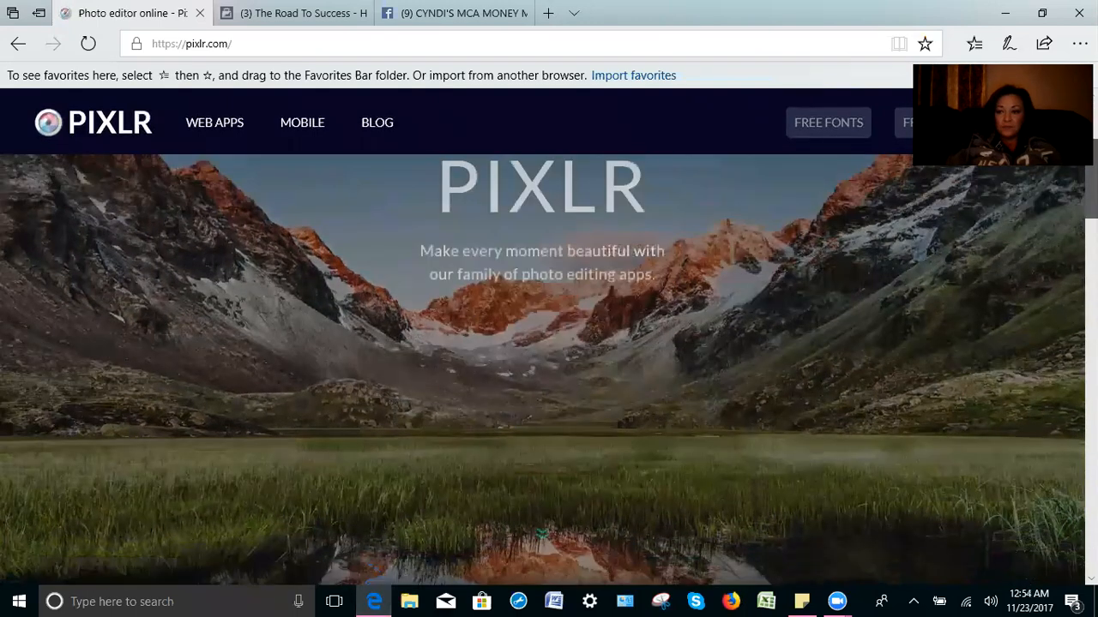
{"action": "scroll", "coordinate": [549, 369], "scroll_direction": "down", "scroll_amount": 3}
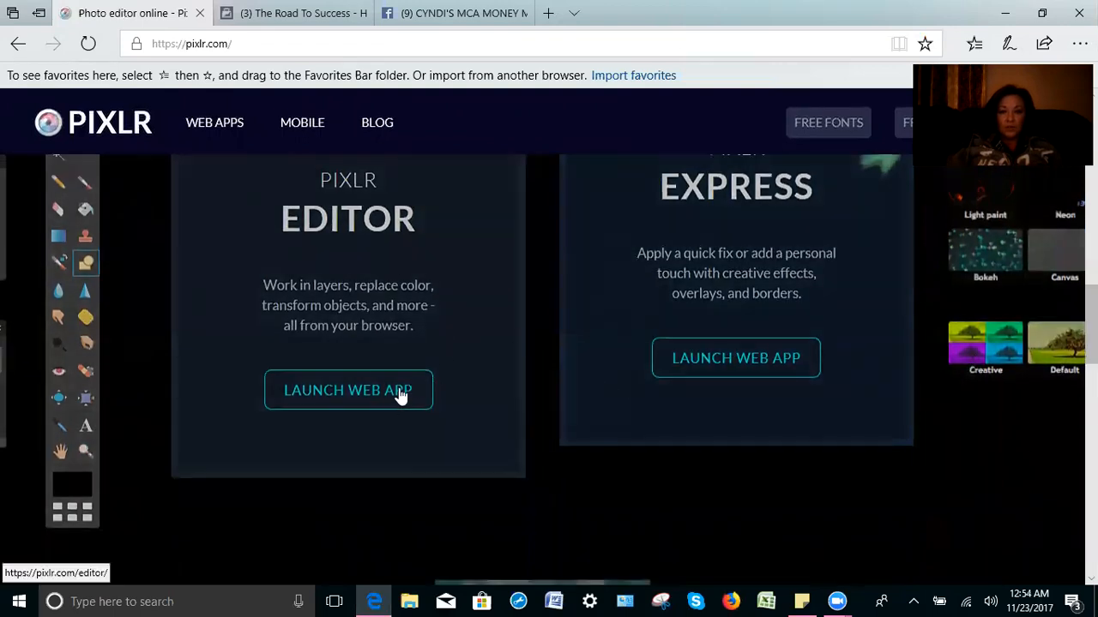
Step: Launch Pixlr Editor and create a blank 1024 x 768 image named 'Money Madness'
{"action": "left_click", "coordinate": [373, 393]}
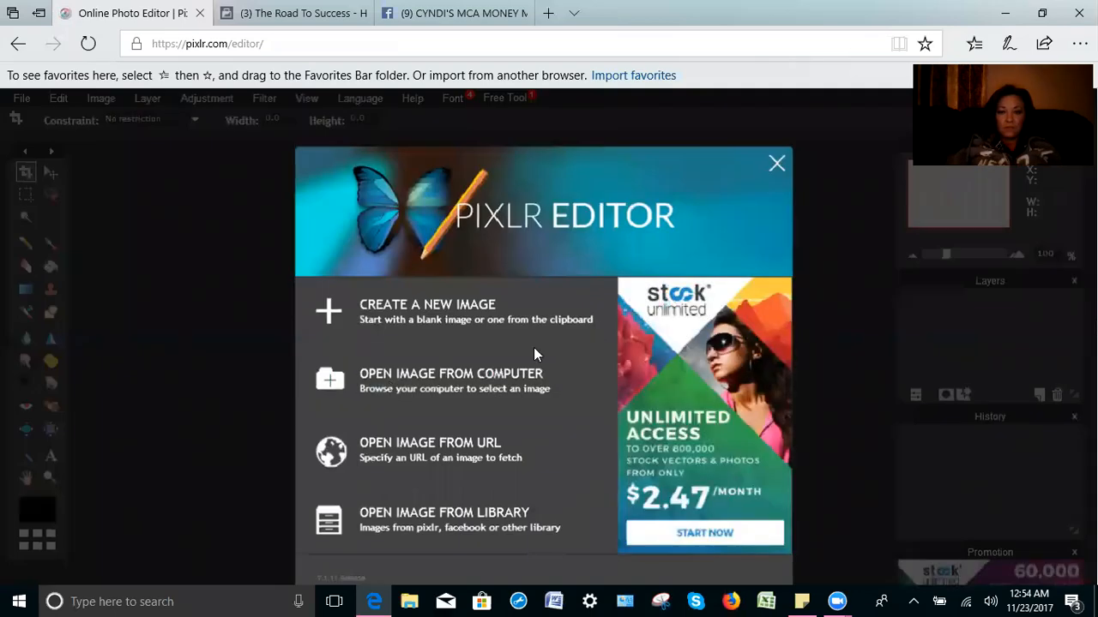
{"action": "left_click", "coordinate": [493, 309]}
{"action": "left_click", "coordinate": [493, 313]}
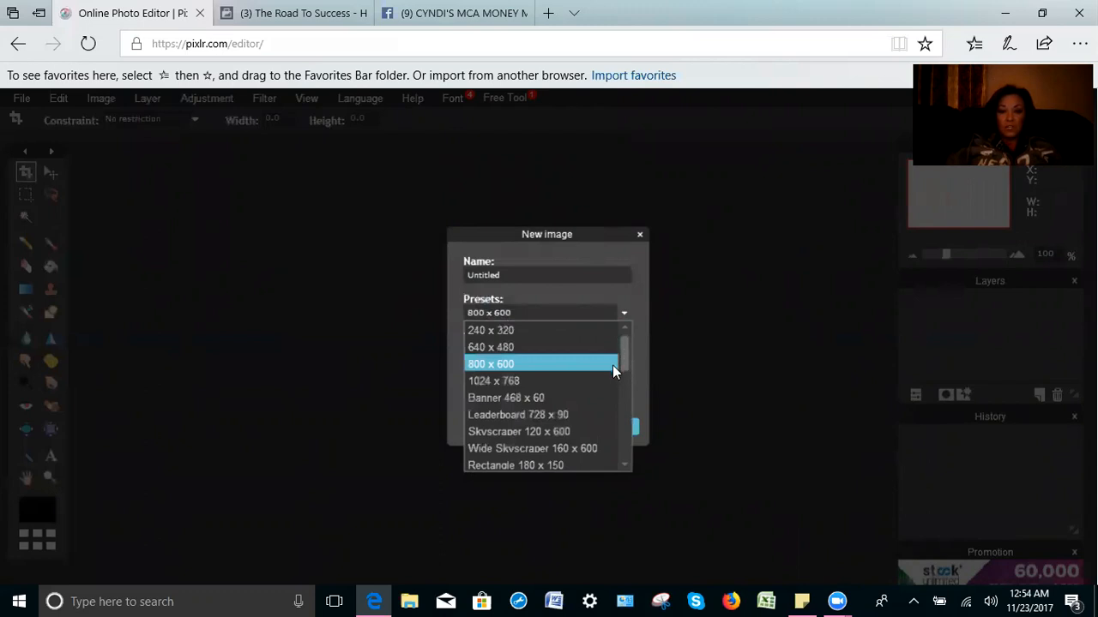
{"action": "left_click", "coordinate": [548, 383]}
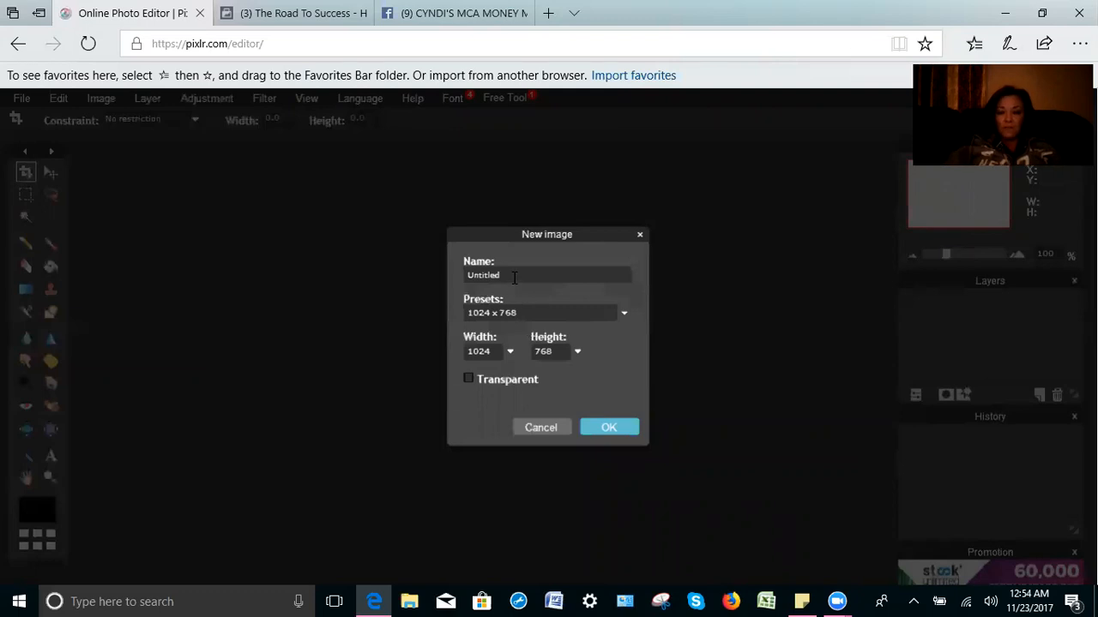
{"action": "key", "text": "BackSpace"}
{"action": "key", "text": "BackSpace"}
{"action": "key", "text": "BackSpace"}
{"action": "key", "text": "BackSpace"}
{"action": "key", "text": "BackSpace"}
{"action": "key", "text": "BackSpace"}
{"action": "key", "text": "BackSpace"}
{"action": "key", "text": "BackSpace"}
{"action": "type", "text": "Money Madness"}
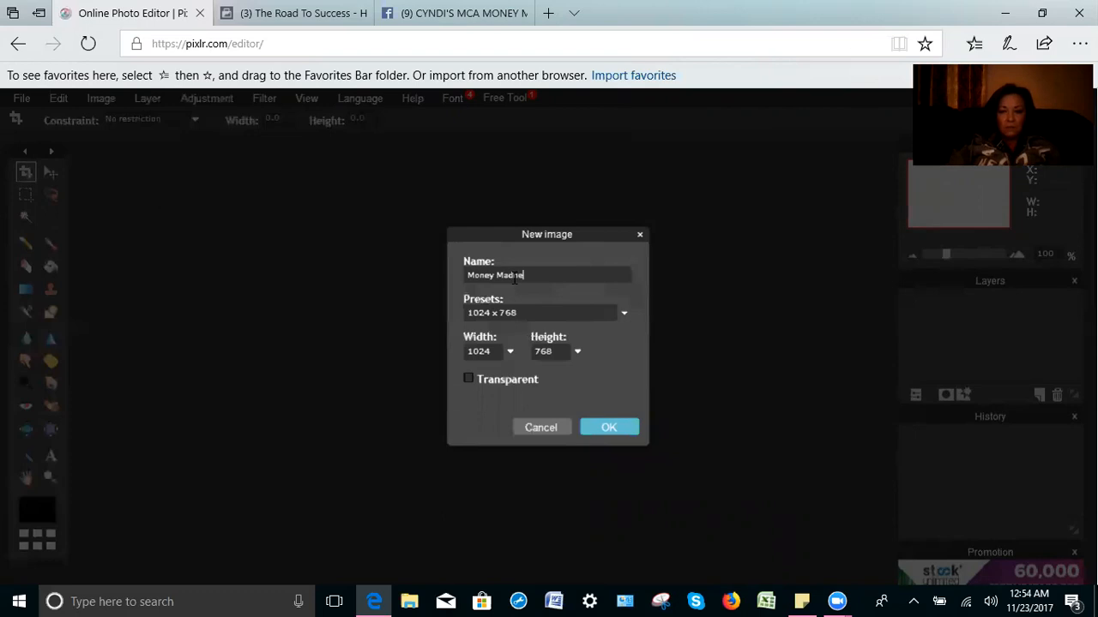
{"action": "left_click", "coordinate": [606, 434]}
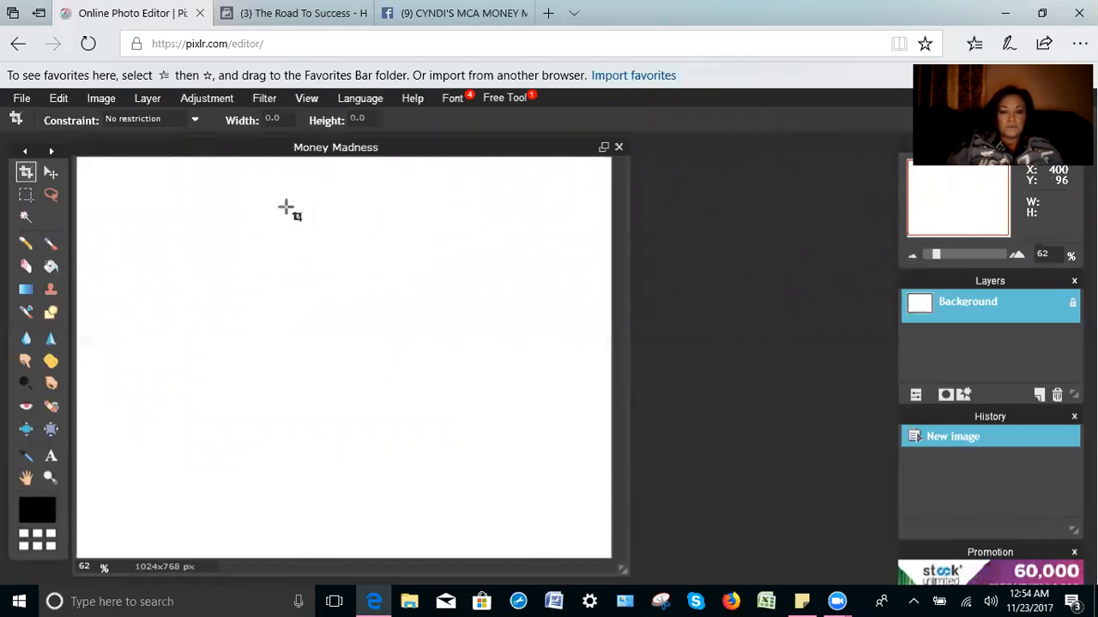
{"action": "left_click", "coordinate": [296, 13]}
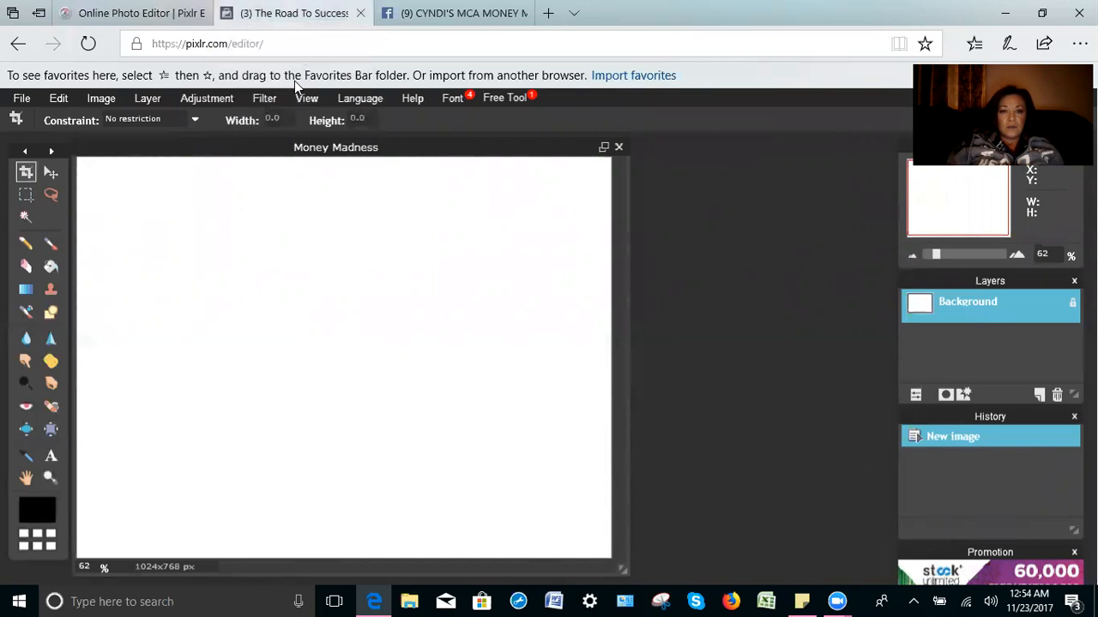
Step: Load Google and rerun the earlier 'money pics' search from recent searches
{"action": "left_click", "coordinate": [306, 44]}
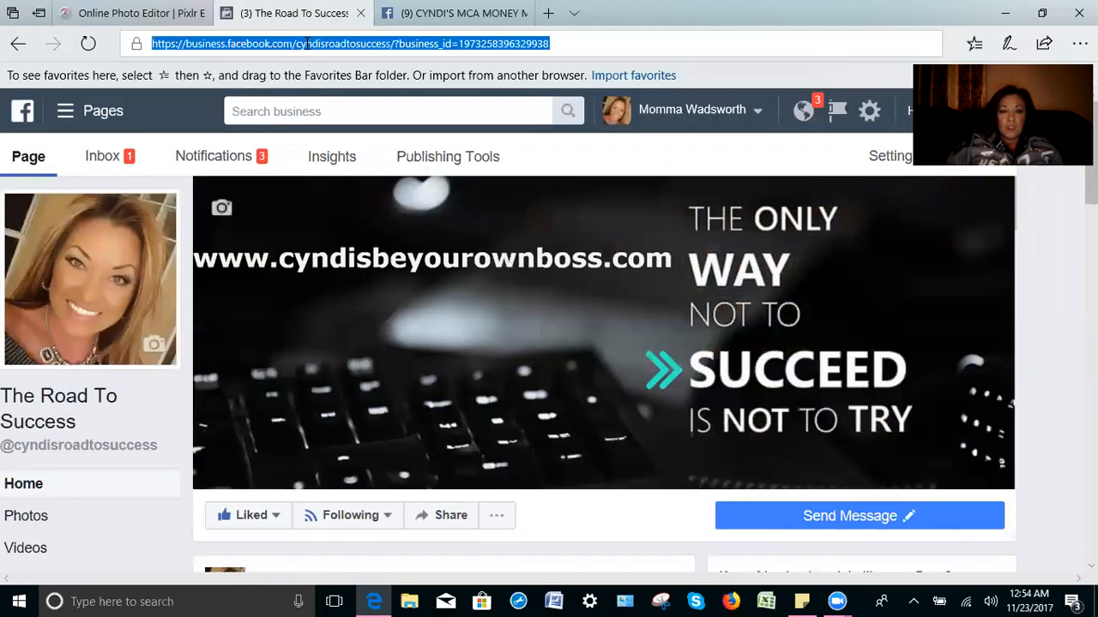
{"action": "type", "text": "google"}
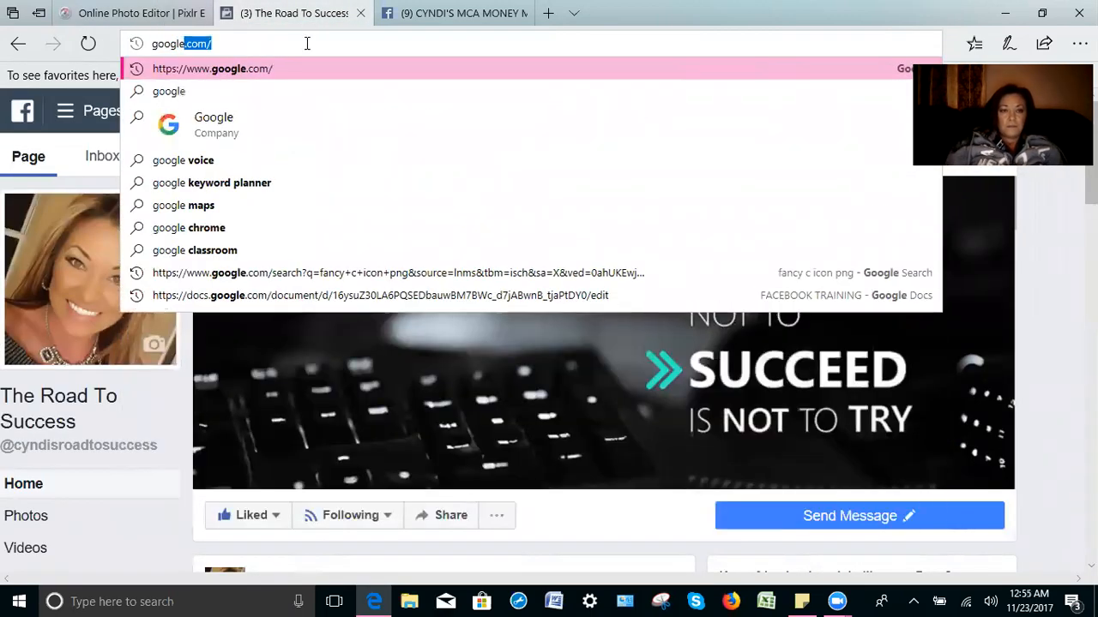
{"action": "key", "text": "Return"}
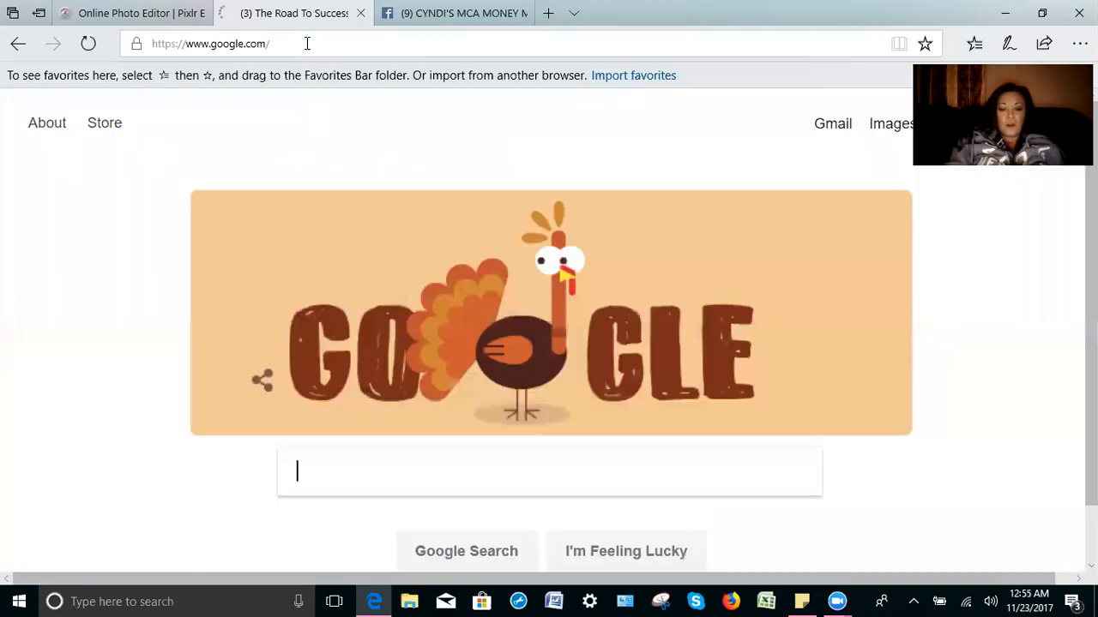
{"action": "left_click", "coordinate": [329, 470]}
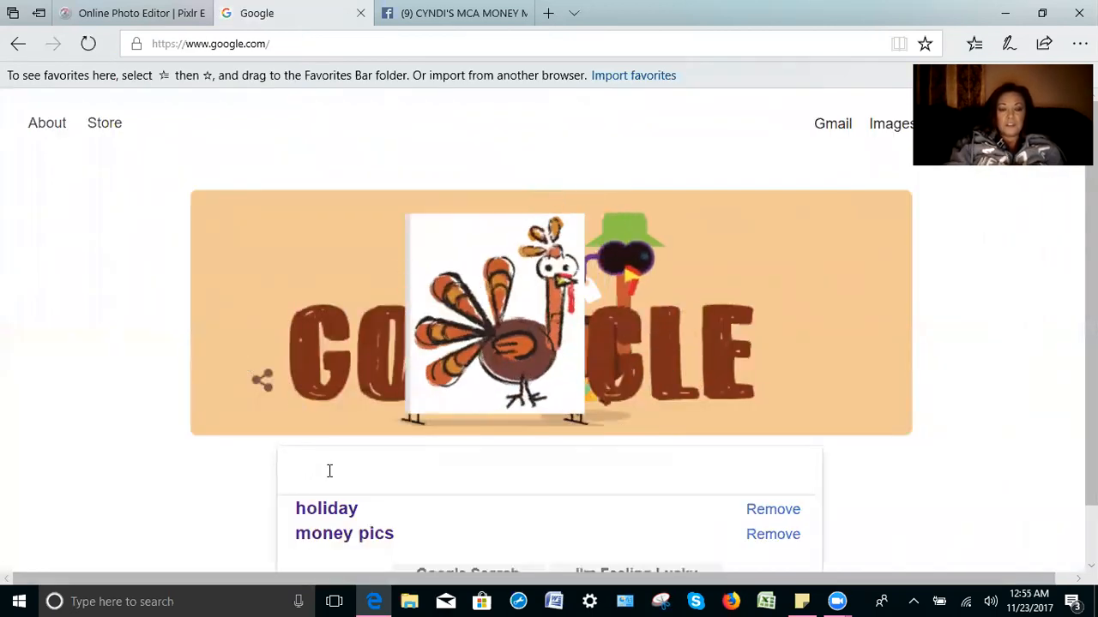
{"action": "left_click", "coordinate": [327, 533]}
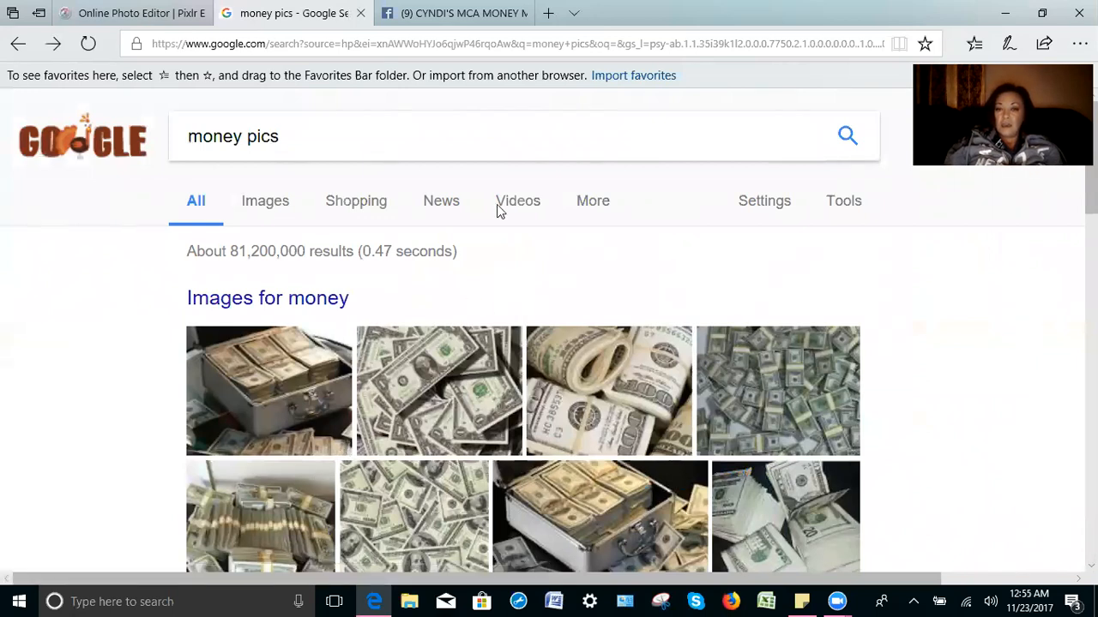
Step: Switch to image results for 'money pics' and scroll down through the grid
{"action": "left_click", "coordinate": [265, 205]}
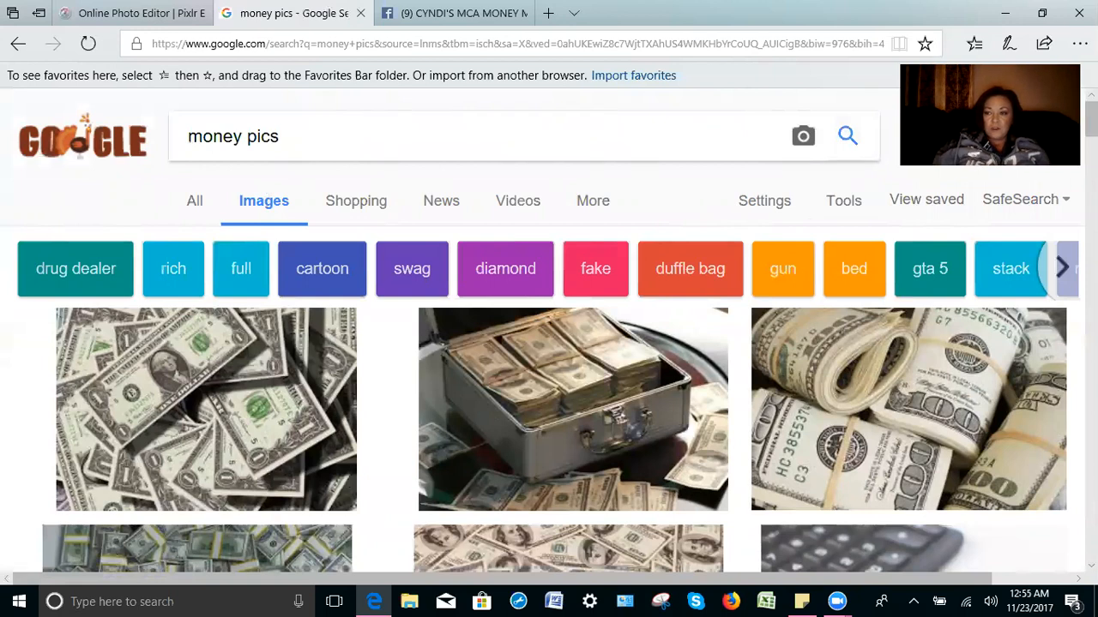
{"action": "scroll", "coordinate": [549, 330], "scroll_direction": "down", "scroll_amount": 3}
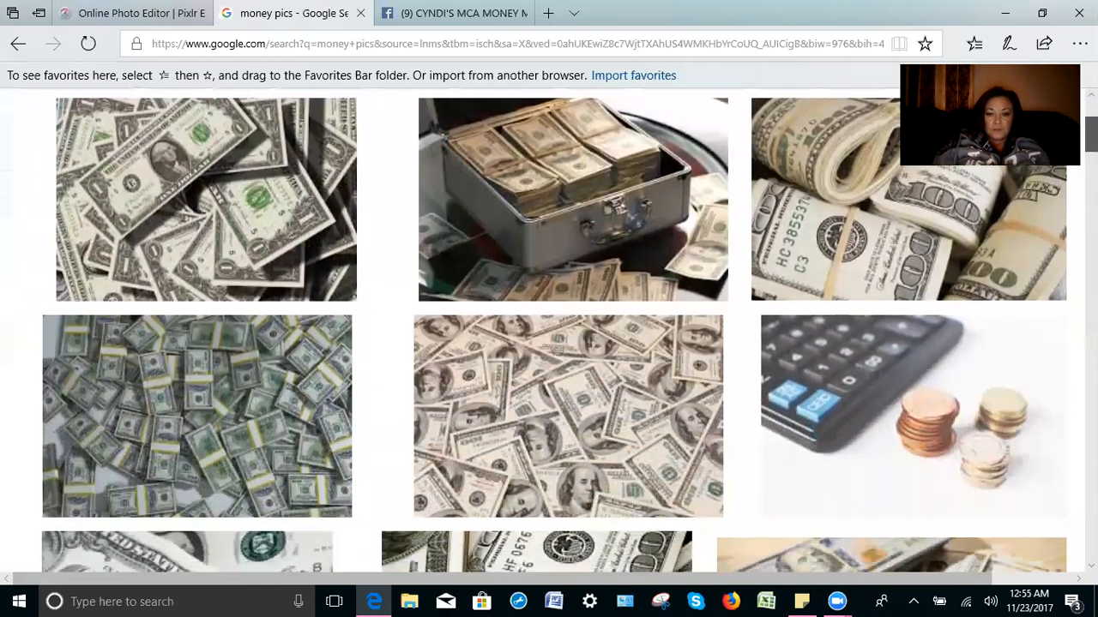
{"action": "scroll", "coordinate": [549, 330], "scroll_direction": "down", "scroll_amount": 2}
{"action": "scroll", "coordinate": [549, 330], "scroll_direction": "down", "scroll_amount": 2}
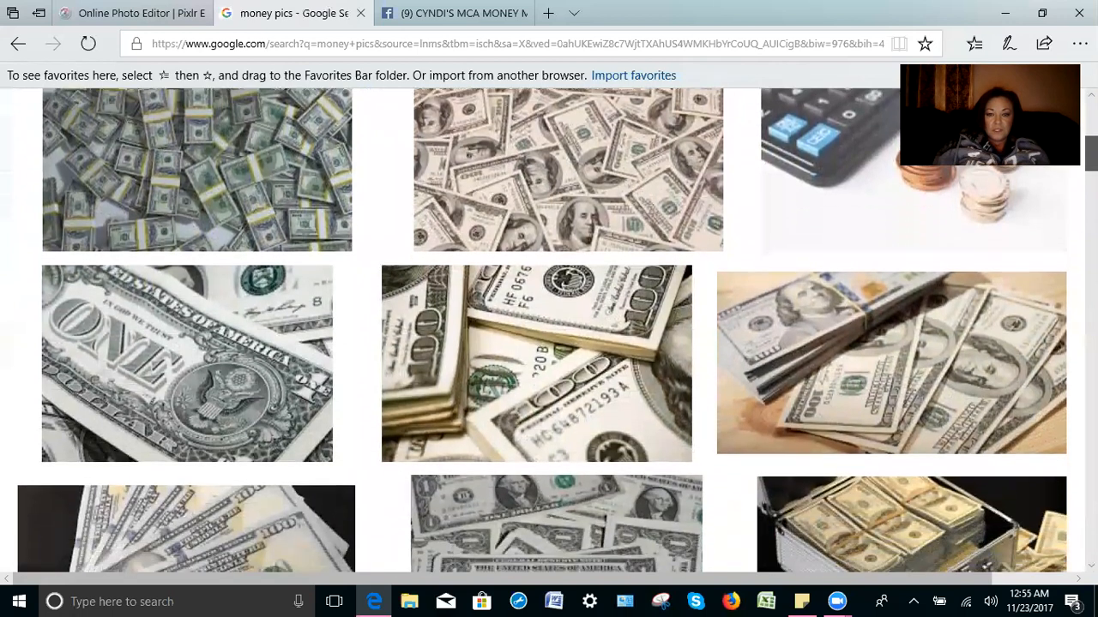
{"action": "scroll", "coordinate": [548, 330], "scroll_direction": "down", "scroll_amount": 1}
{"action": "scroll", "coordinate": [548, 330], "scroll_direction": "down", "scroll_amount": 2}
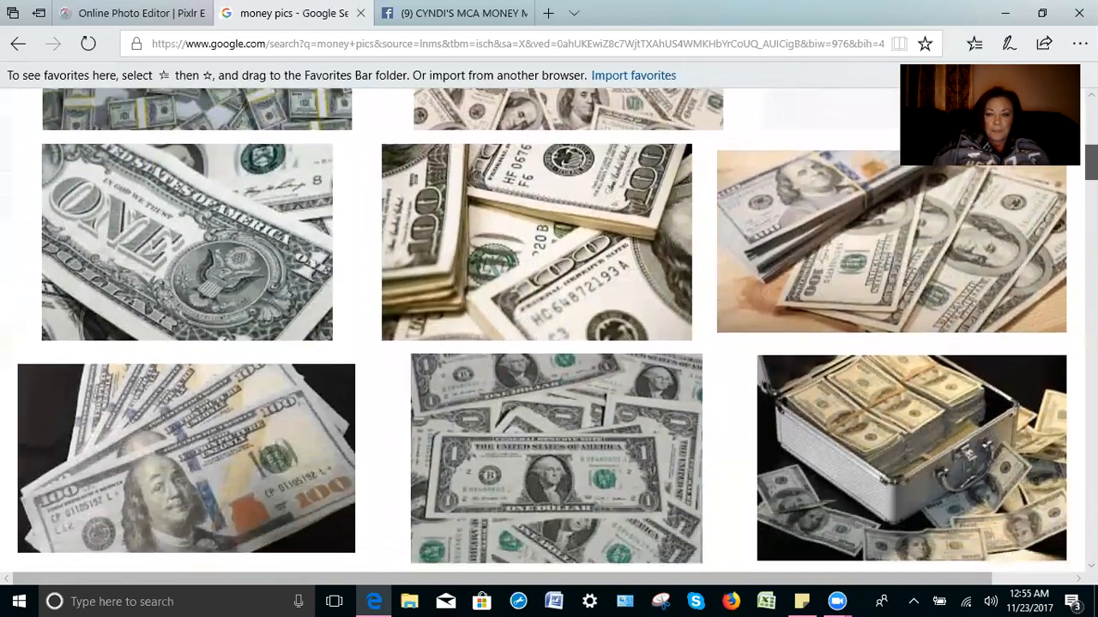
{"action": "scroll", "coordinate": [549, 330], "scroll_direction": "down", "scroll_amount": 2}
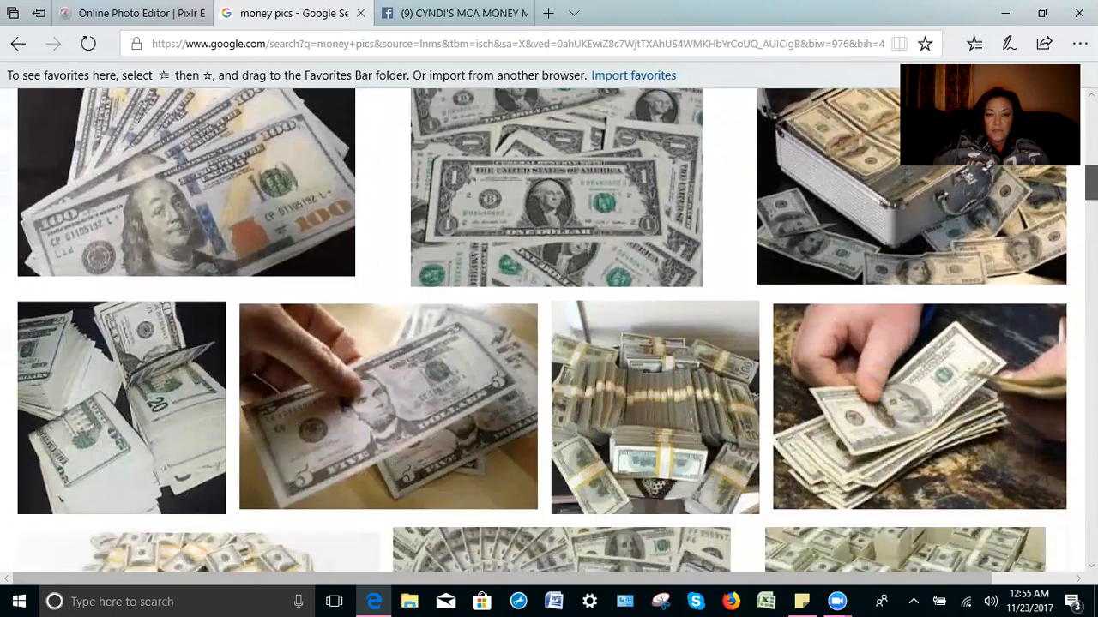
{"action": "scroll", "coordinate": [549, 330], "scroll_direction": "down", "scroll_amount": 4}
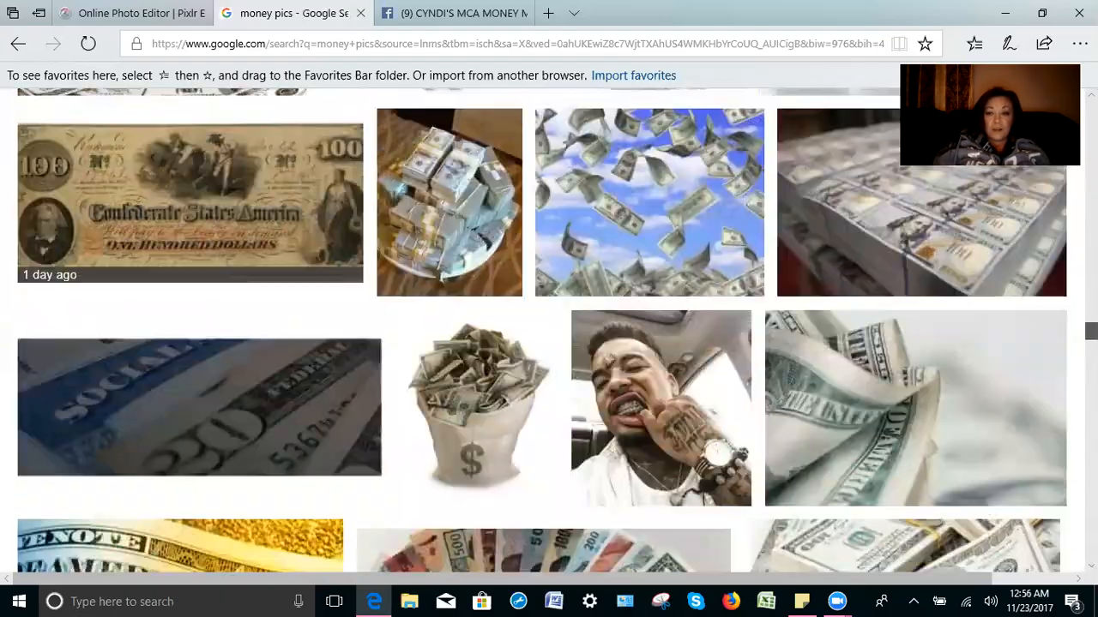
Step: Scroll back up the image grid to pick out a suitable money picture
{"action": "scroll", "coordinate": [549, 326], "scroll_direction": "up", "scroll_amount": 7}
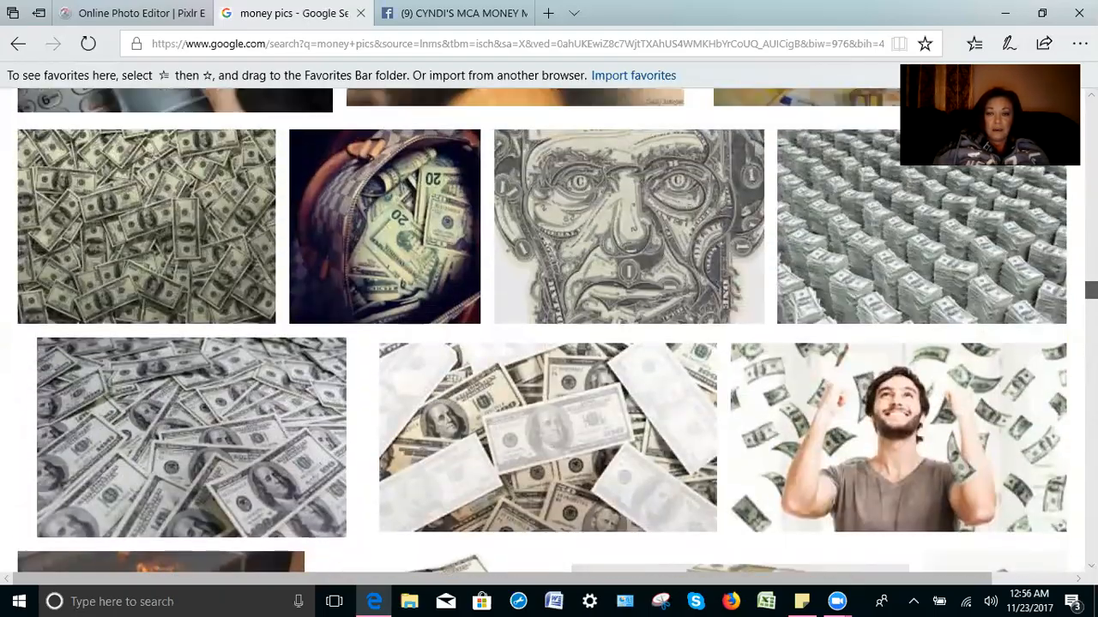
{"action": "scroll", "coordinate": [548, 326], "scroll_direction": "up", "scroll_amount": 8}
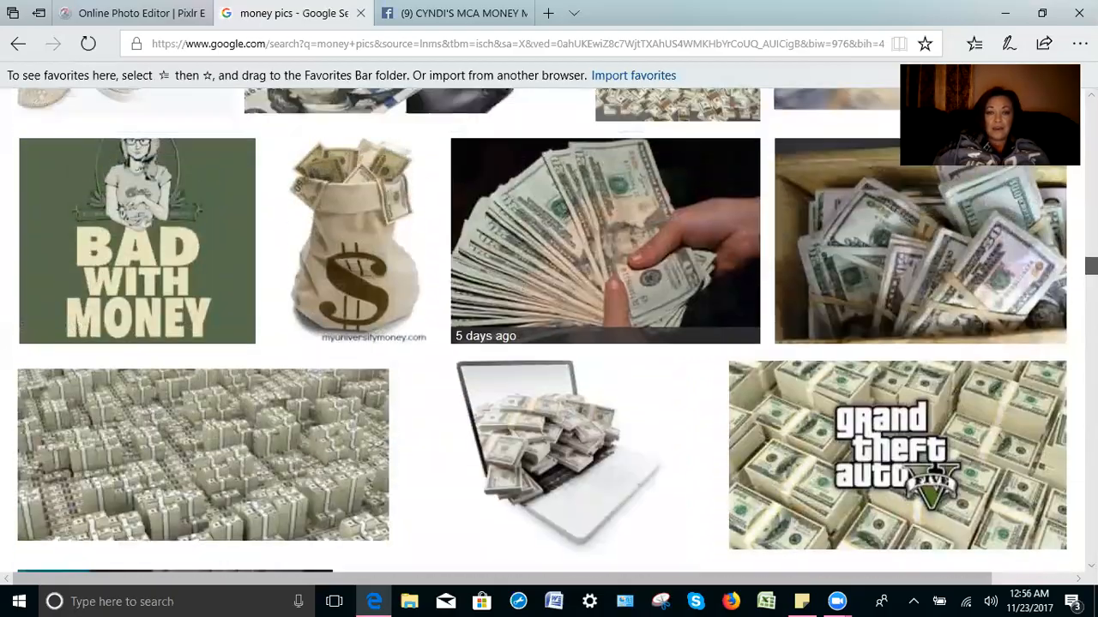
{"action": "scroll", "coordinate": [549, 326], "scroll_direction": "up", "scroll_amount": 10}
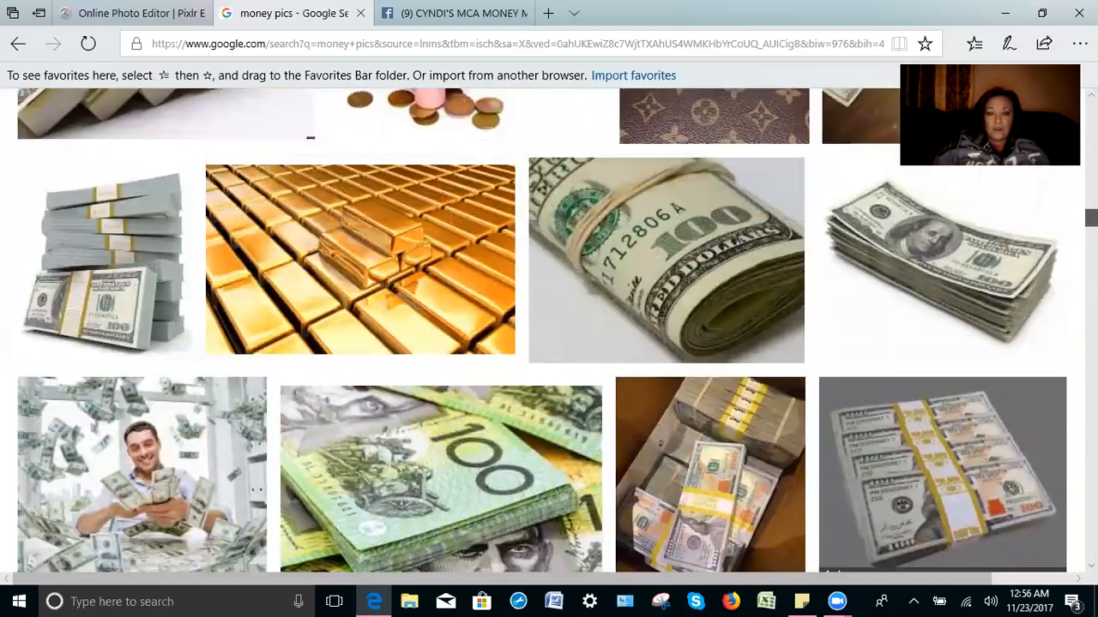
{"action": "scroll", "coordinate": [549, 326], "scroll_direction": "up", "scroll_amount": 7}
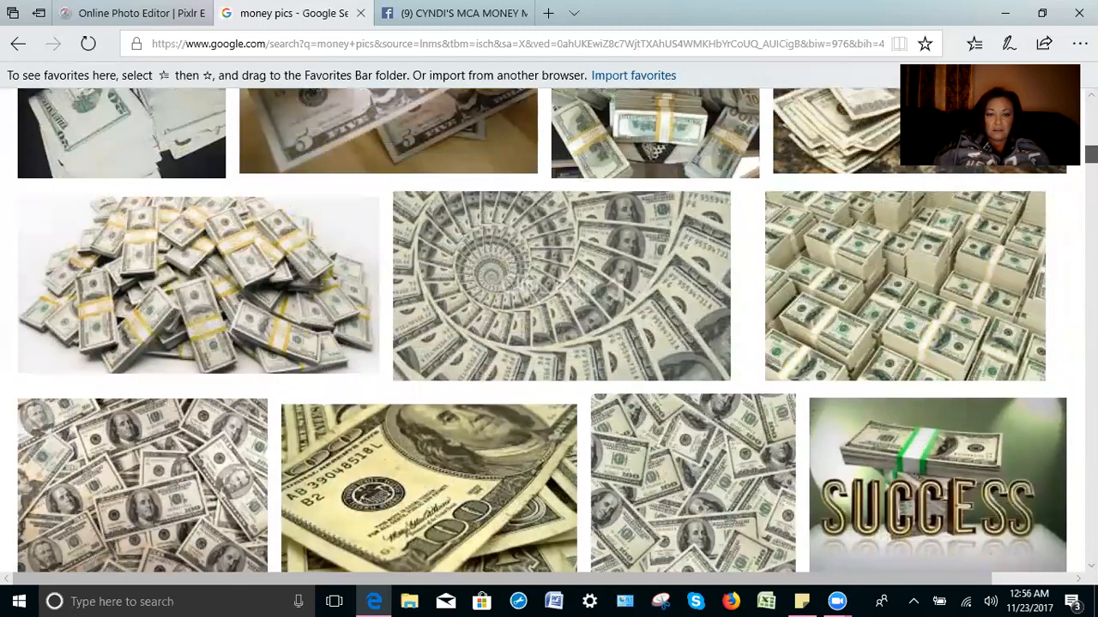
{"action": "scroll", "coordinate": [549, 331], "scroll_direction": "up", "scroll_amount": 10}
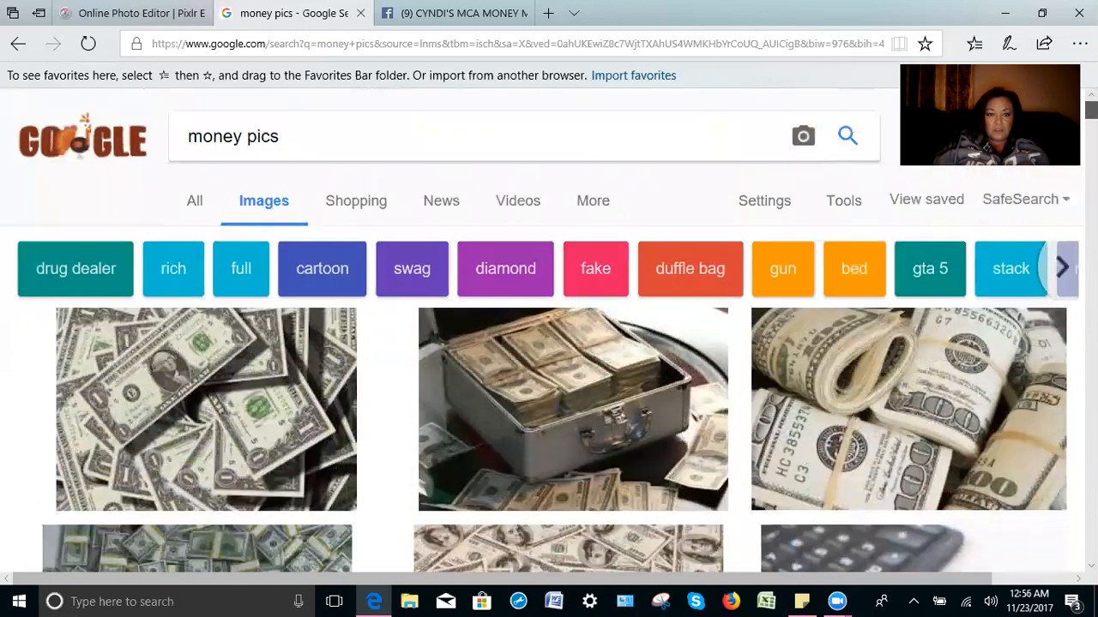
{"action": "scroll", "coordinate": [549, 330], "scroll_direction": "down", "scroll_amount": 4}
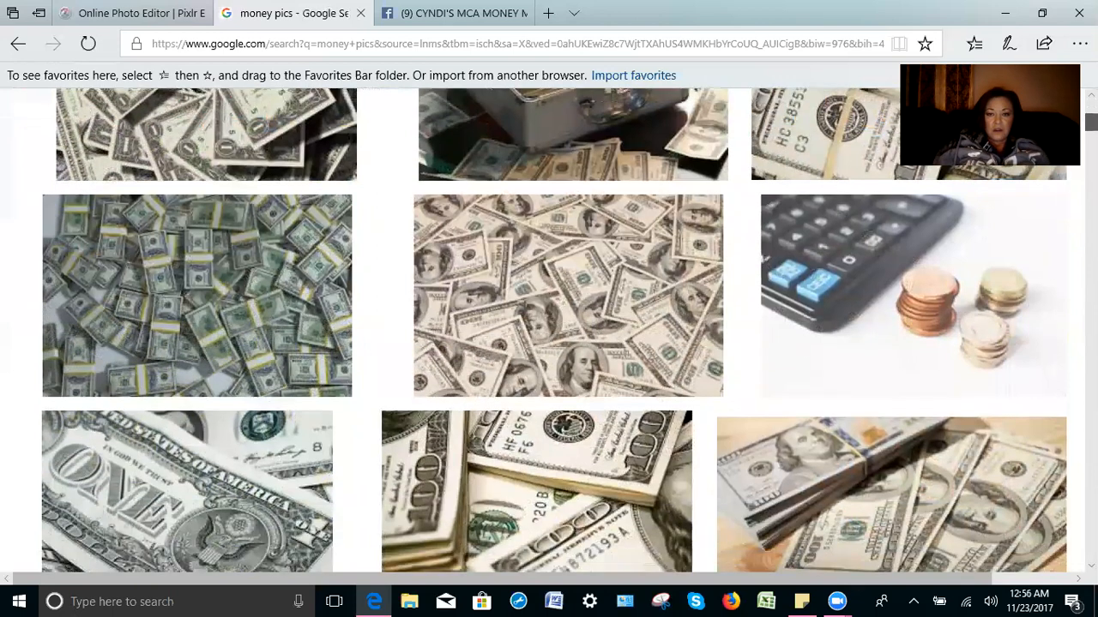
Step: Save the scattered-bills picture to the Desktop as money-world-orig, replacing the older copy
{"action": "left_click", "coordinate": [598, 269]}
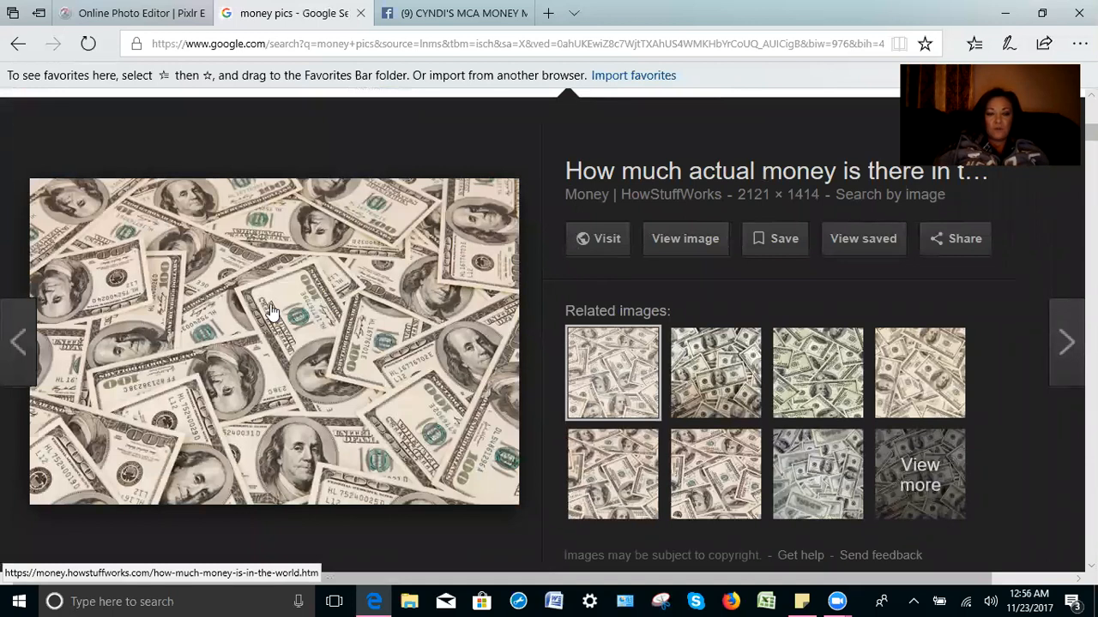
{"action": "right_click", "coordinate": [270, 310]}
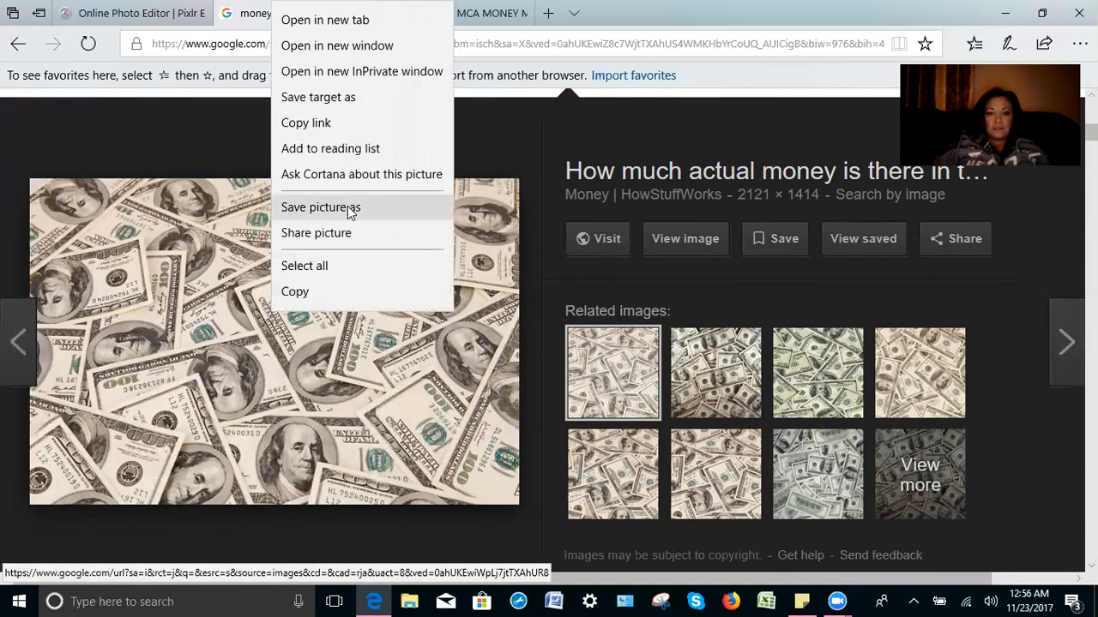
{"action": "left_click", "coordinate": [348, 207]}
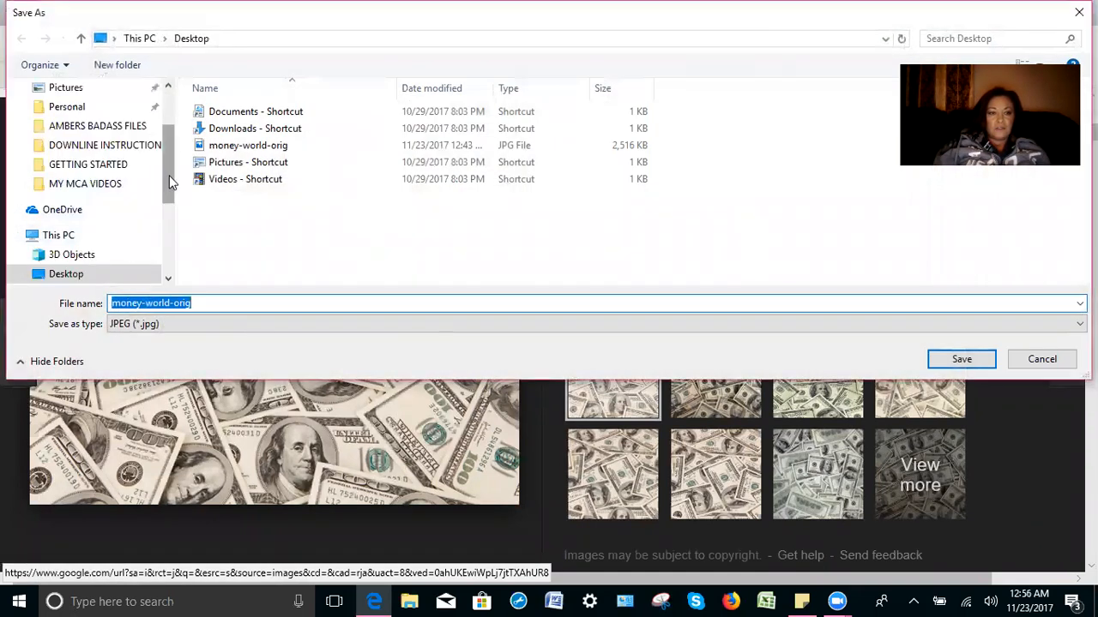
{"action": "scroll", "coordinate": [169, 194], "scroll_direction": "down", "scroll_amount": 1}
{"action": "left_click_drag", "start_coordinate": [169, 197], "coordinate": [165, 140]}
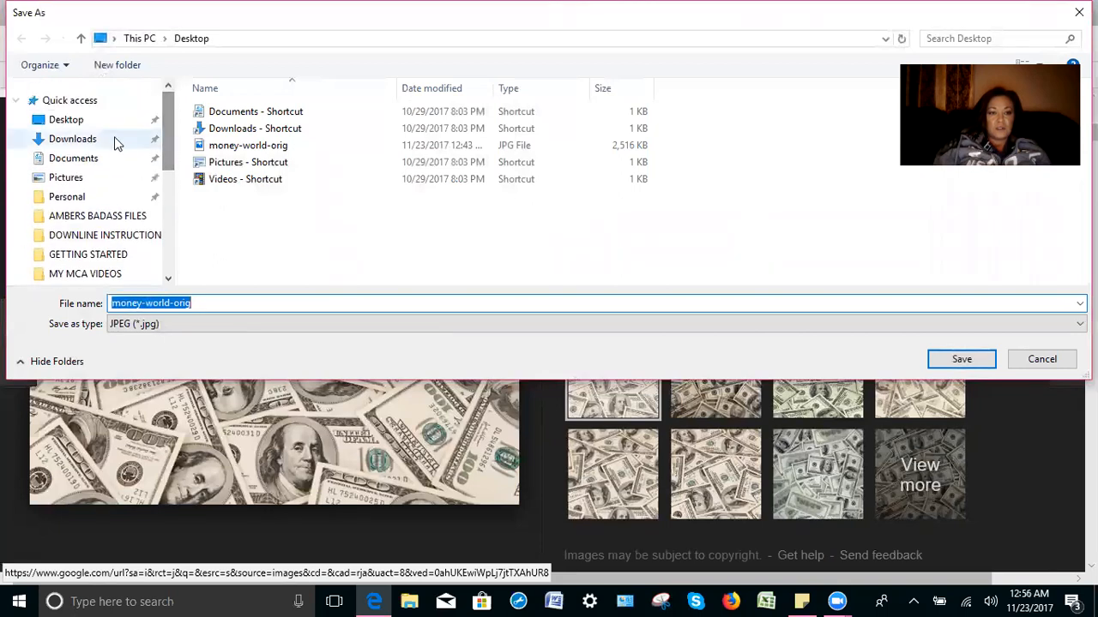
{"action": "left_click", "coordinate": [116, 126]}
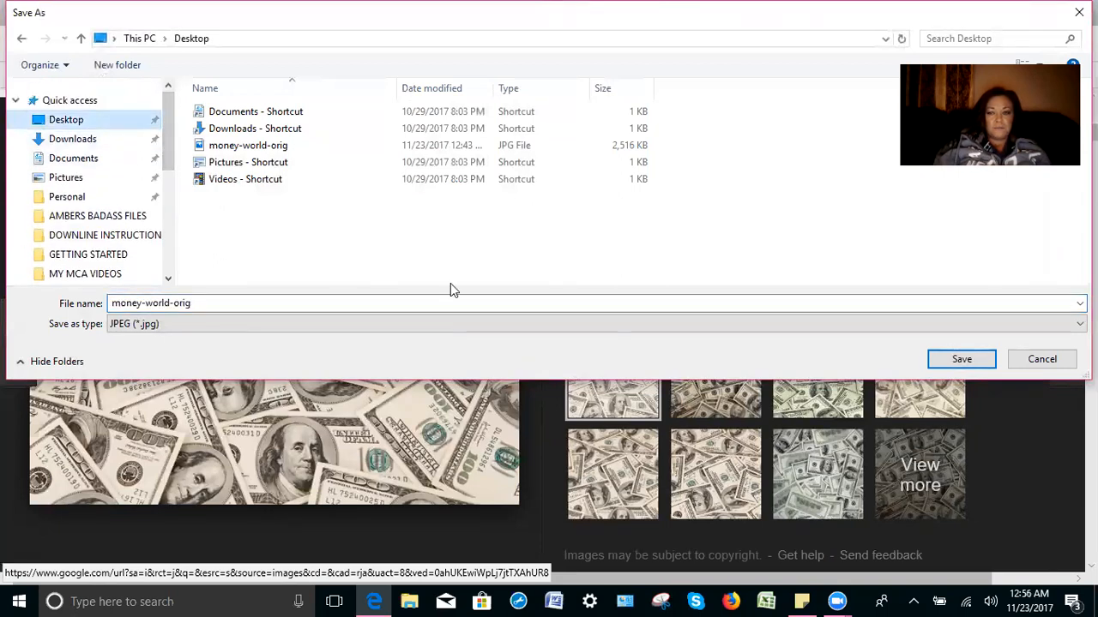
{"action": "left_click", "coordinate": [958, 361]}
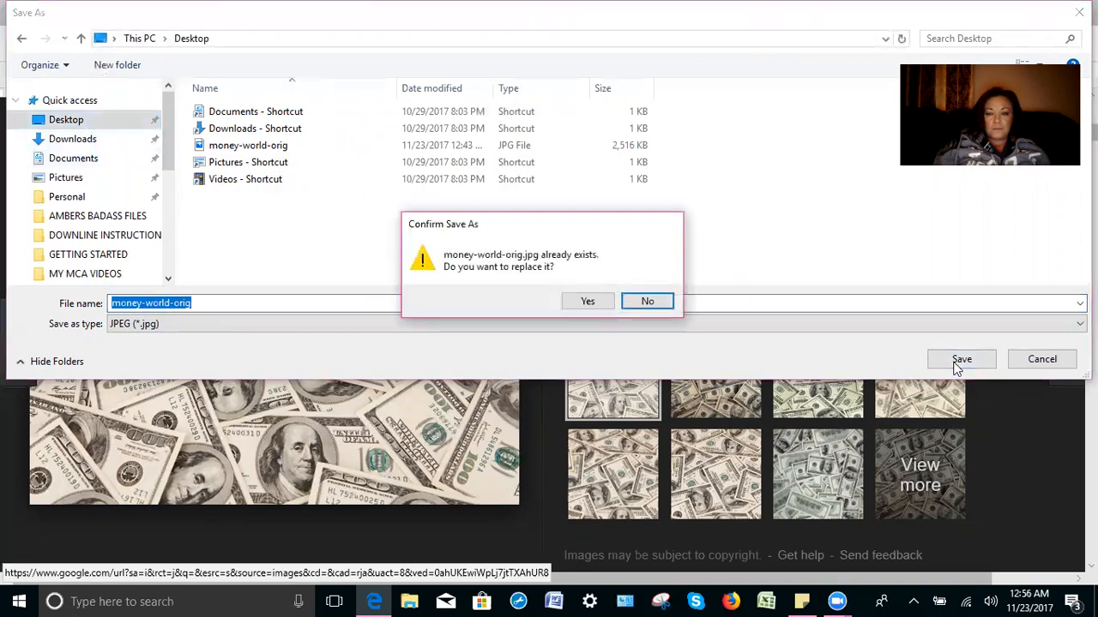
{"action": "left_click", "coordinate": [587, 307]}
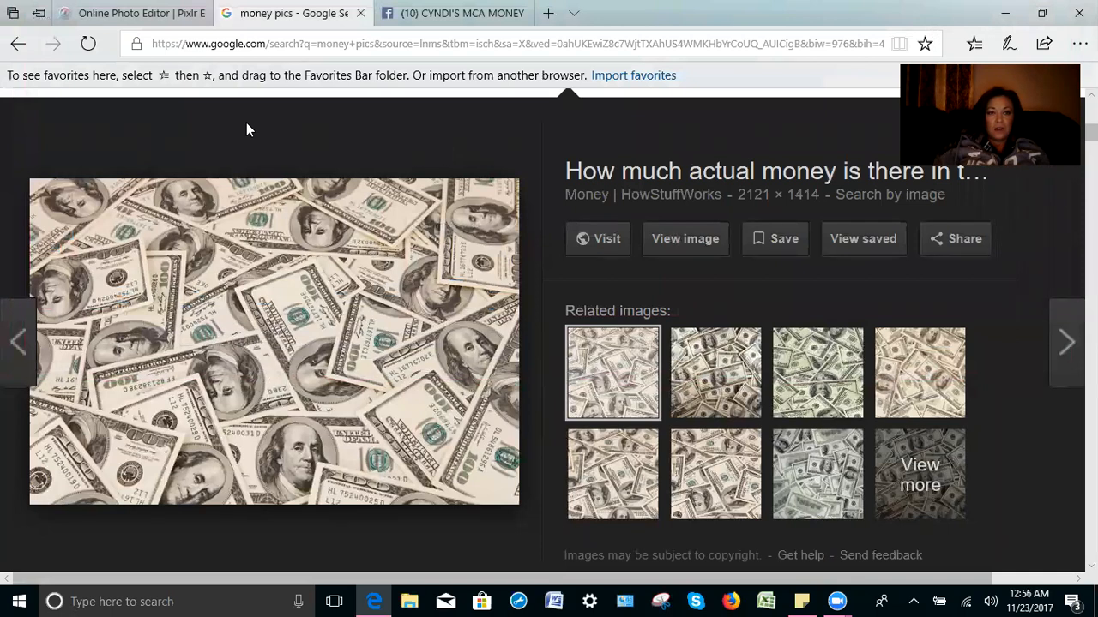
{"action": "left_click", "coordinate": [150, 21]}
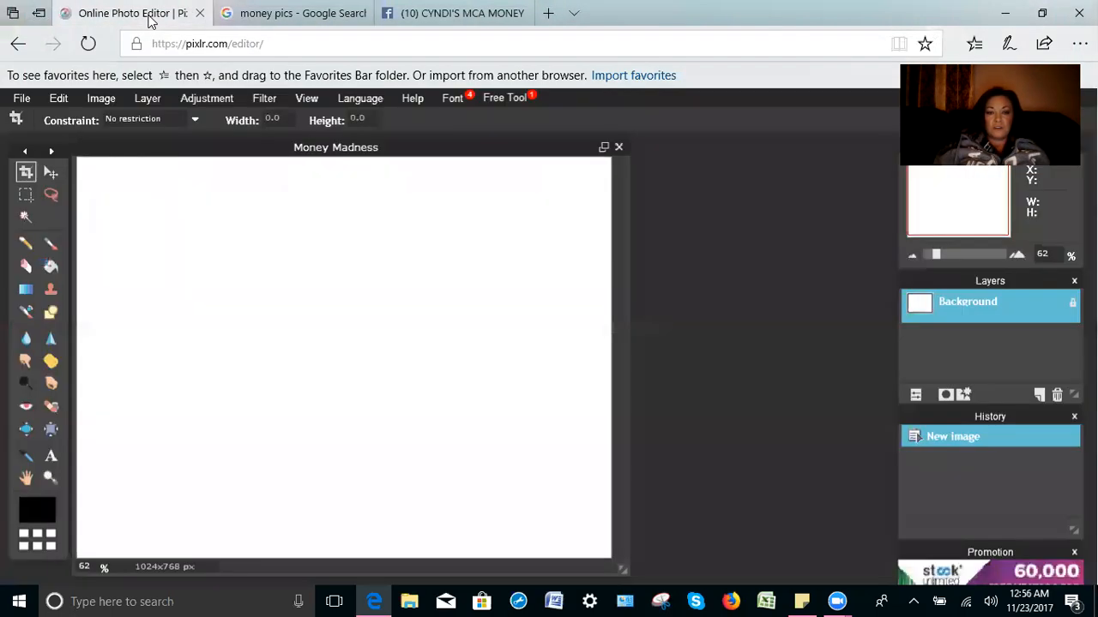
Step: Open money-world-orig from the Desktop as a new document in Pixlr Editor
{"action": "left_click", "coordinate": [21, 99]}
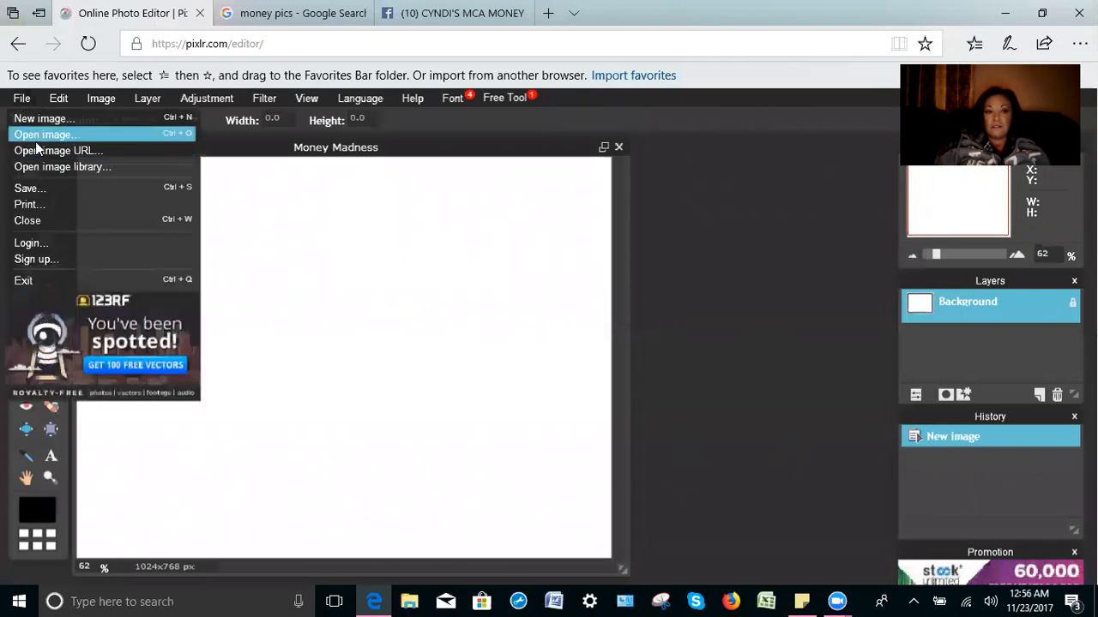
{"action": "left_click", "coordinate": [36, 136]}
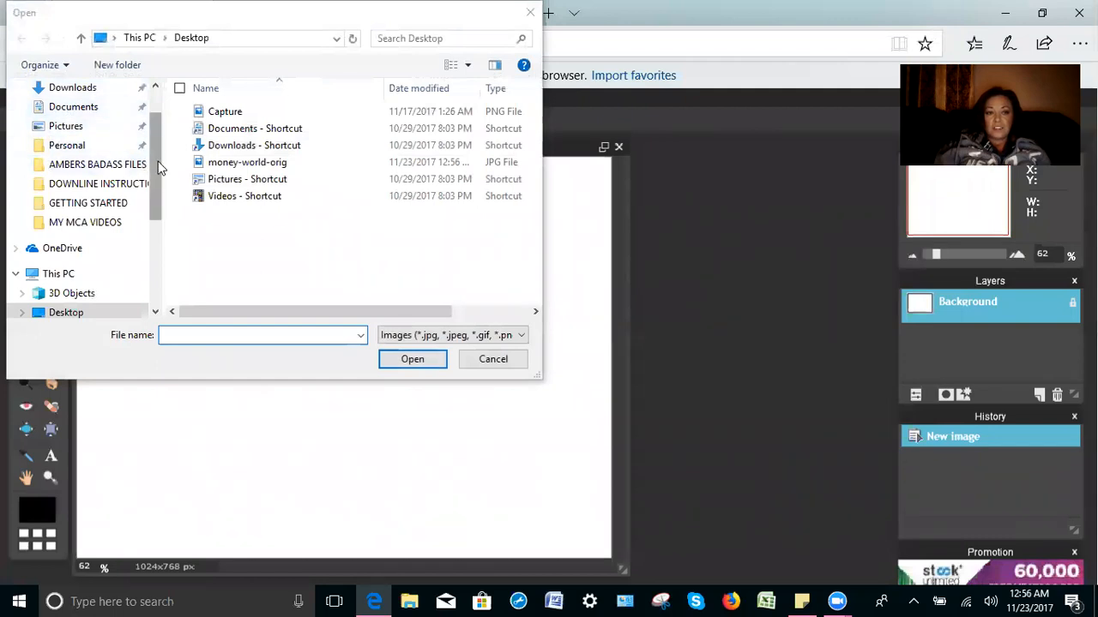
{"action": "scroll", "coordinate": [103, 129], "scroll_direction": "up", "scroll_amount": 1}
{"action": "left_click", "coordinate": [109, 126]}
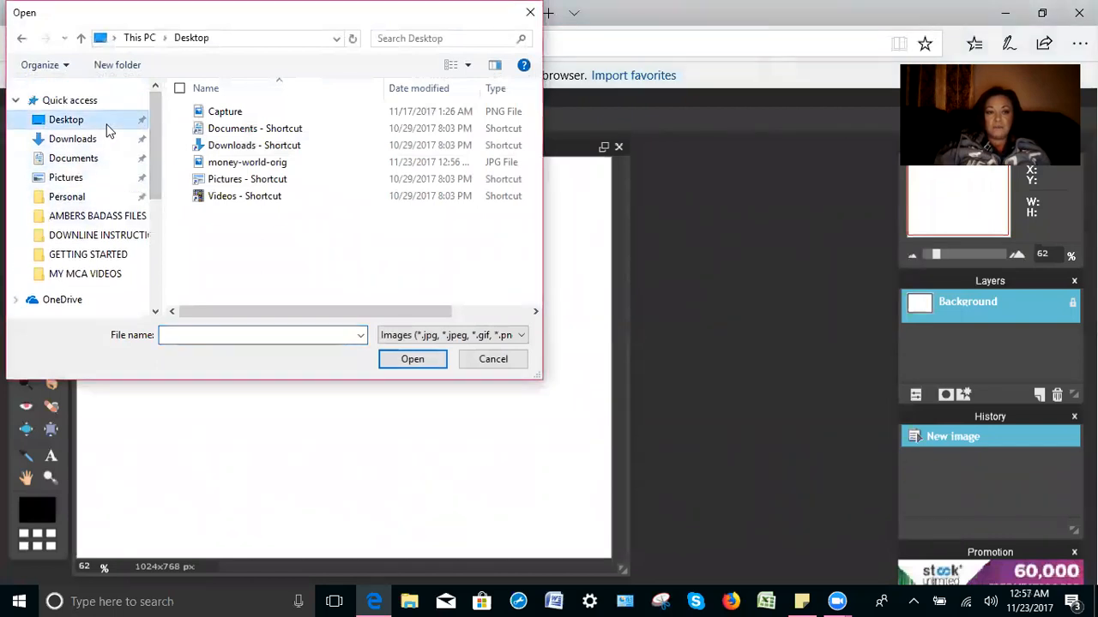
{"action": "left_click", "coordinate": [241, 166]}
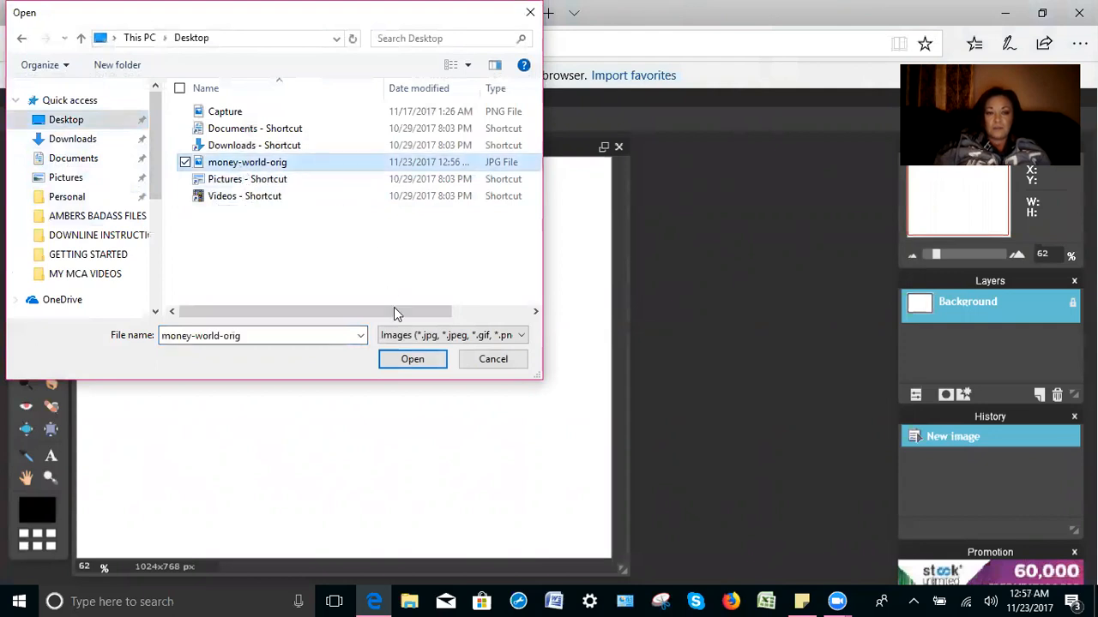
{"action": "left_click", "coordinate": [422, 365]}
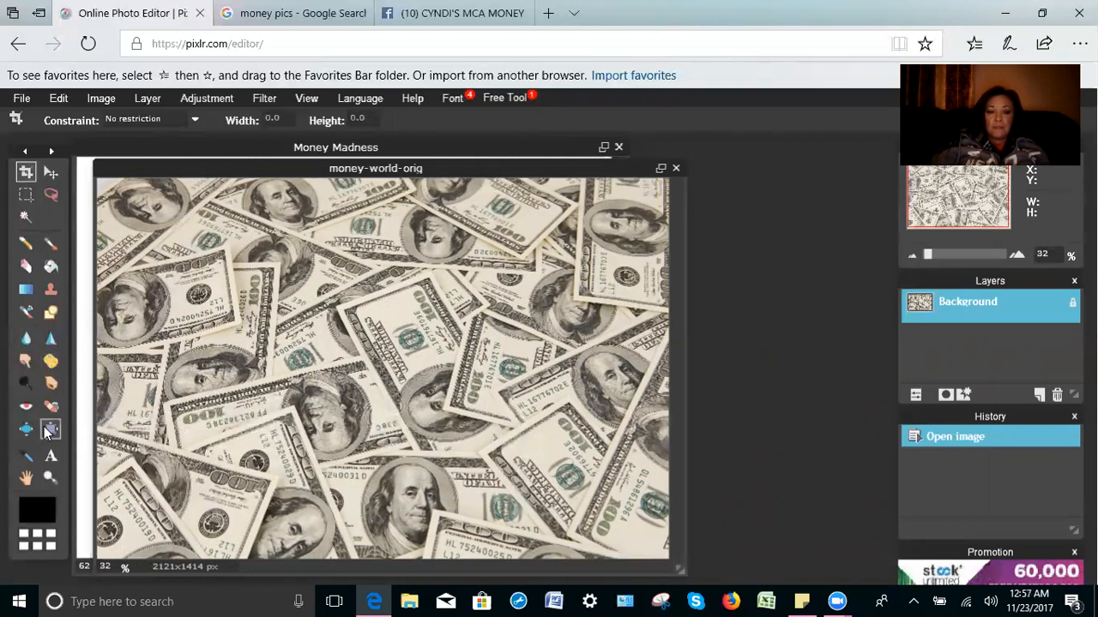
Step: Start a text box on the money photo with text colour bright pink e81ade
{"action": "left_click", "coordinate": [50, 455]}
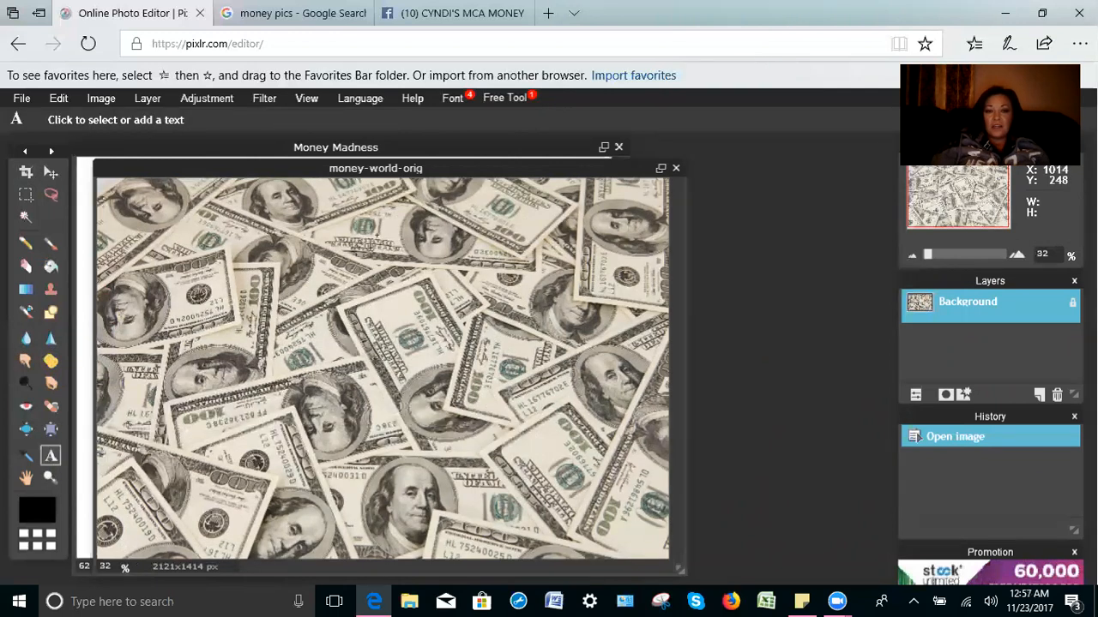
{"action": "left_click", "coordinate": [371, 248]}
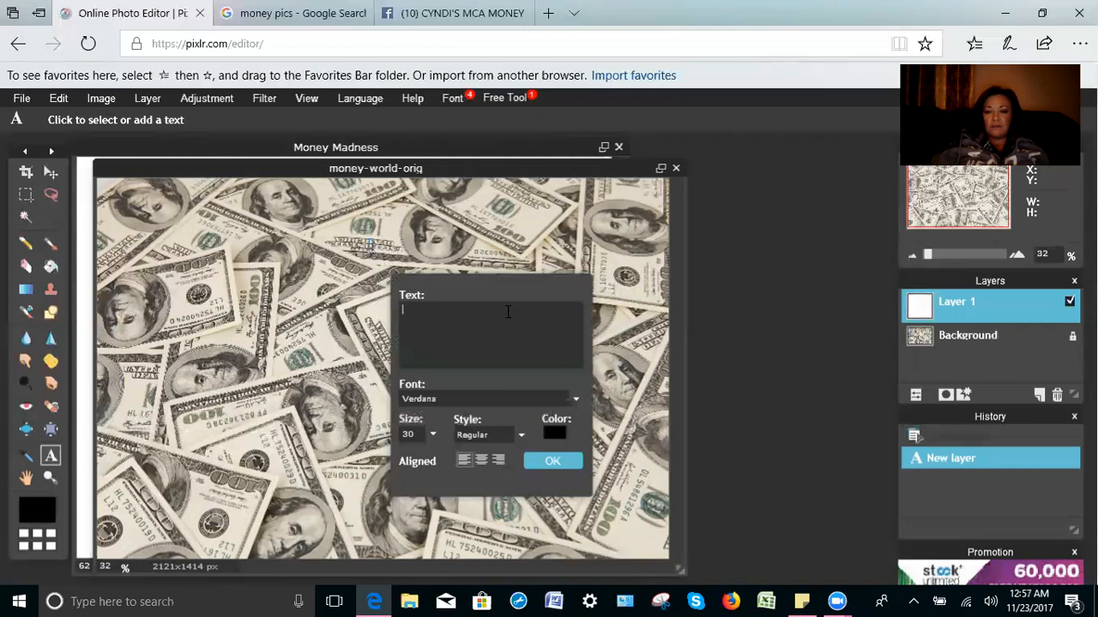
{"action": "left_click", "coordinate": [553, 431]}
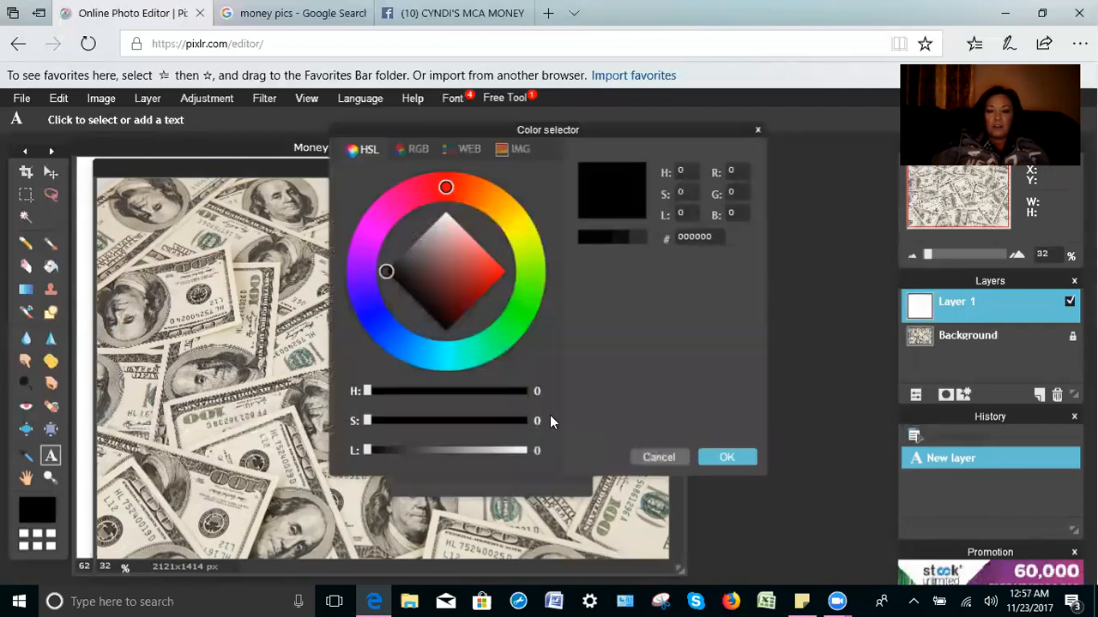
{"action": "left_click", "coordinate": [373, 221]}
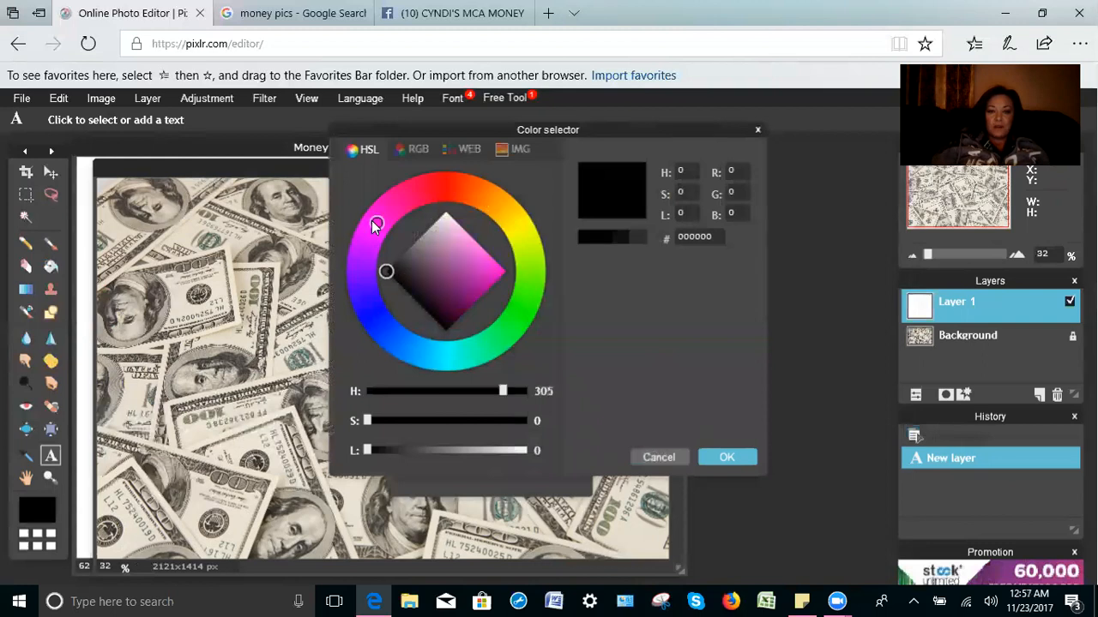
{"action": "mouse_move", "coordinate": [375, 225]}
{"action": "left_mouse_down"}
{"action": "mouse_move", "coordinate": [392, 202]}
{"action": "mouse_move", "coordinate": [360, 261]}
{"action": "mouse_move", "coordinate": [375, 200]}
{"action": "mouse_move", "coordinate": [390, 188]}
{"action": "mouse_move", "coordinate": [365, 230]}
{"action": "mouse_move", "coordinate": [373, 278]}
{"action": "mouse_move", "coordinate": [416, 341]}
{"action": "mouse_move", "coordinate": [455, 349]}
{"action": "mouse_move", "coordinate": [502, 337]}
{"action": "mouse_move", "coordinate": [527, 266]}
{"action": "mouse_move", "coordinate": [520, 310]}
{"action": "mouse_move", "coordinate": [498, 343]}
{"action": "mouse_move", "coordinate": [458, 349]}
{"action": "mouse_move", "coordinate": [407, 331]}
{"action": "mouse_move", "coordinate": [387, 312]}
{"action": "mouse_move", "coordinate": [369, 240]}
{"action": "mouse_move", "coordinate": [401, 203]}
{"action": "mouse_move", "coordinate": [379, 233]}
{"action": "left_mouse_up"}
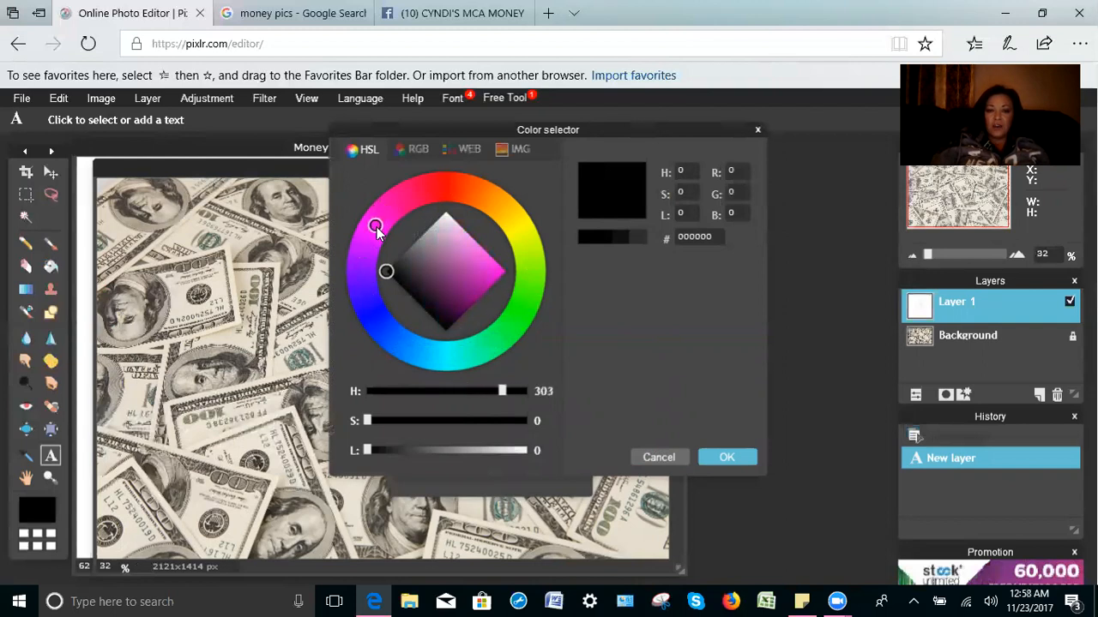
{"action": "left_click", "coordinate": [494, 273]}
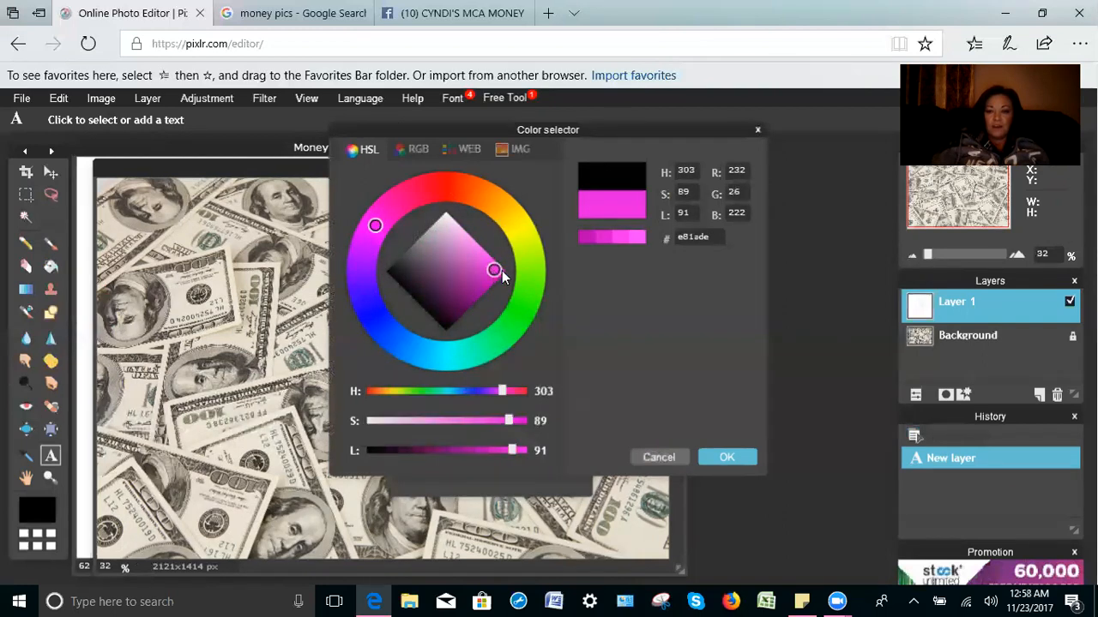
{"action": "left_click", "coordinate": [719, 456]}
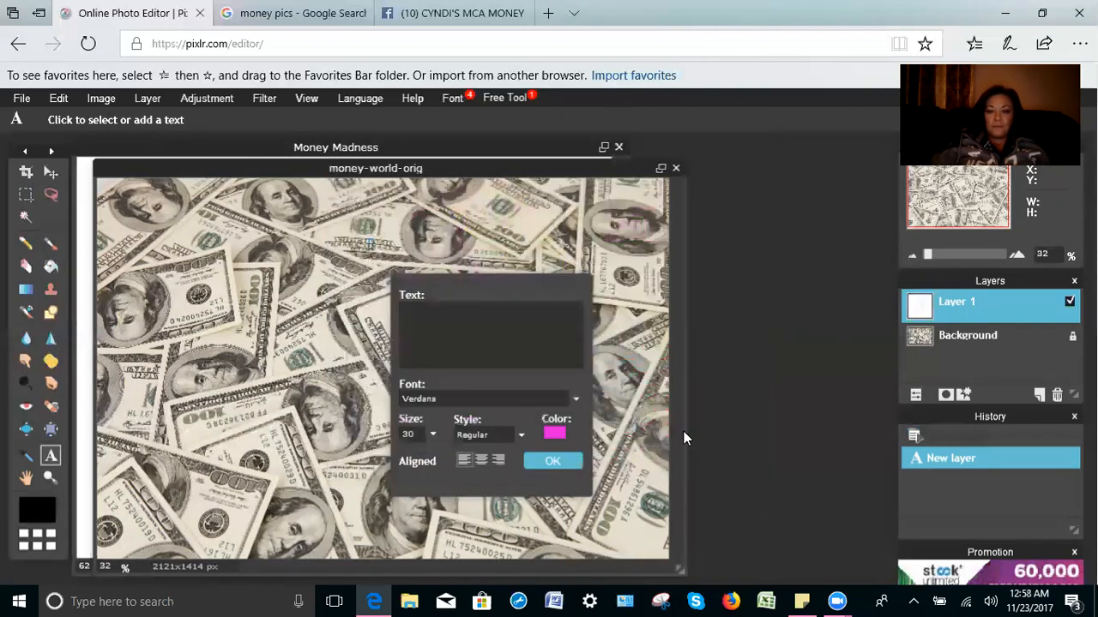
Step: Enter the creator's name in bold Verdana, enlarged to size 310, and commit it
{"action": "left_click", "coordinate": [478, 336]}
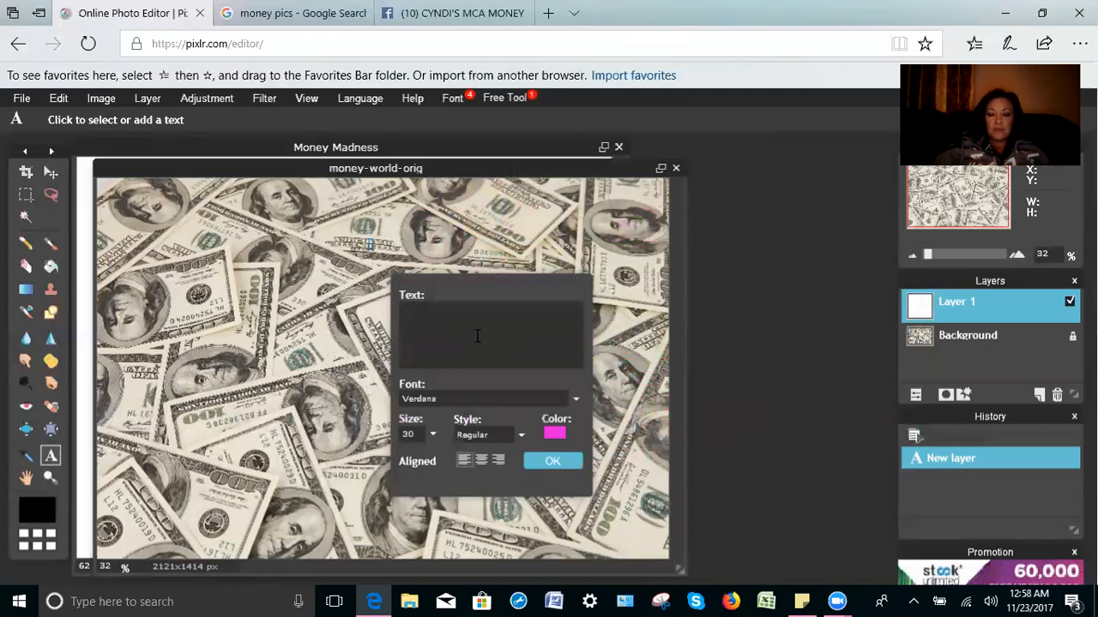
{"action": "type", "text": "cyn"}
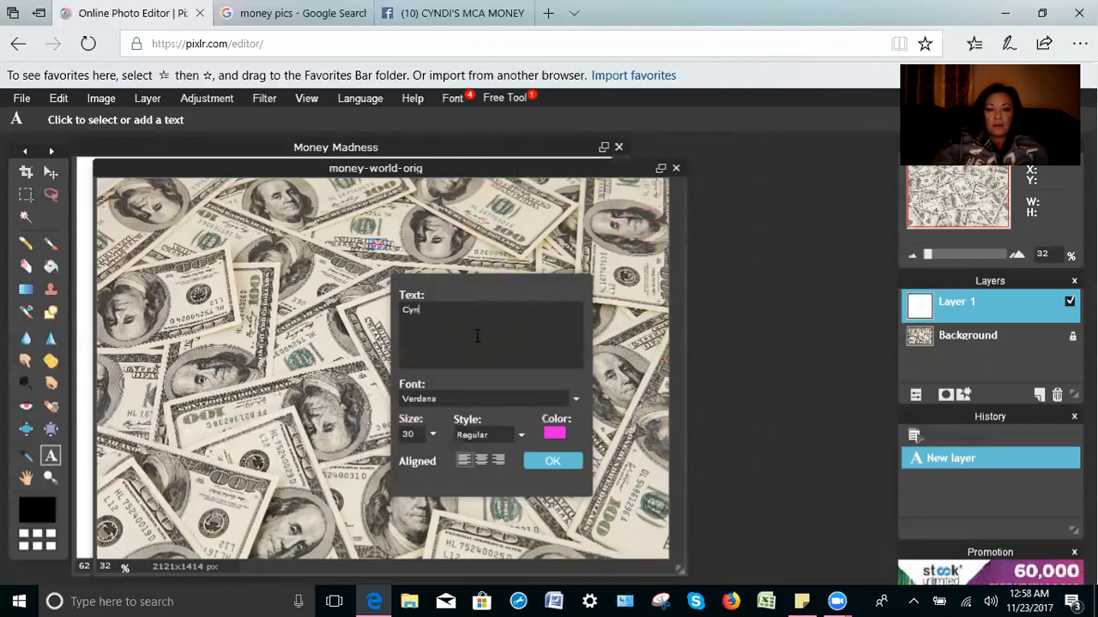
{"action": "type", "text": "di's"}
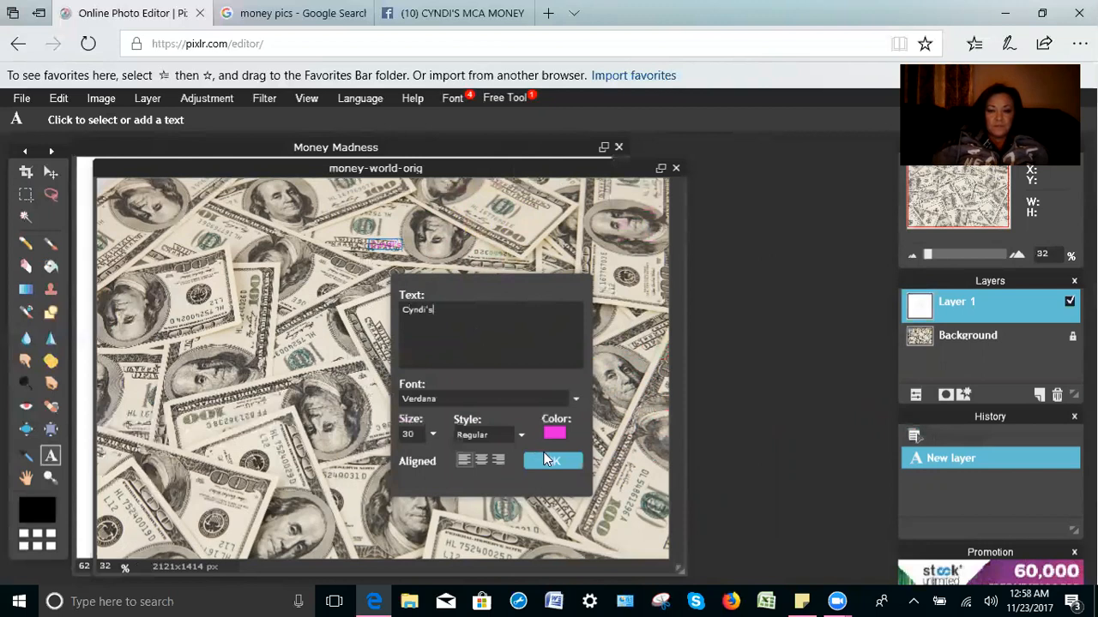
{"action": "left_click", "coordinate": [521, 433]}
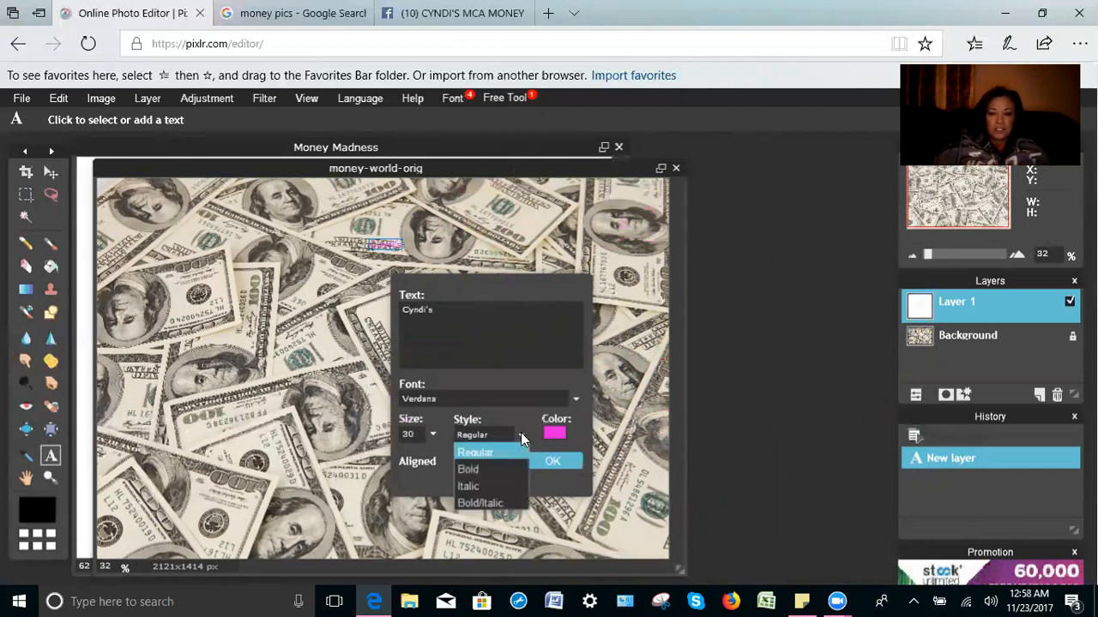
{"action": "left_click", "coordinate": [493, 467]}
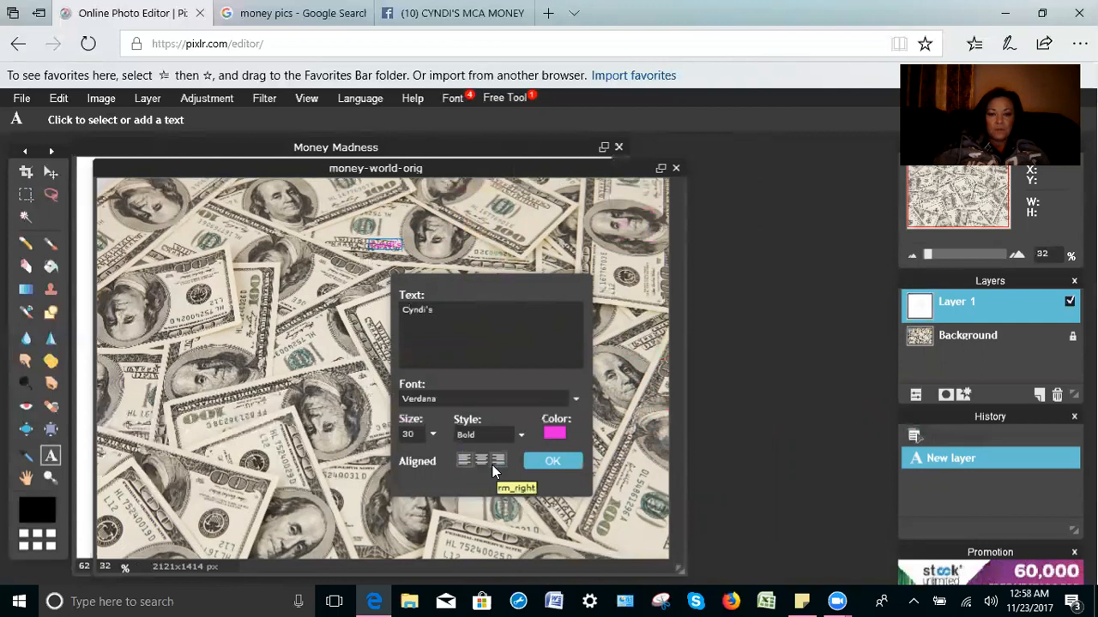
{"action": "left_click", "coordinate": [434, 434]}
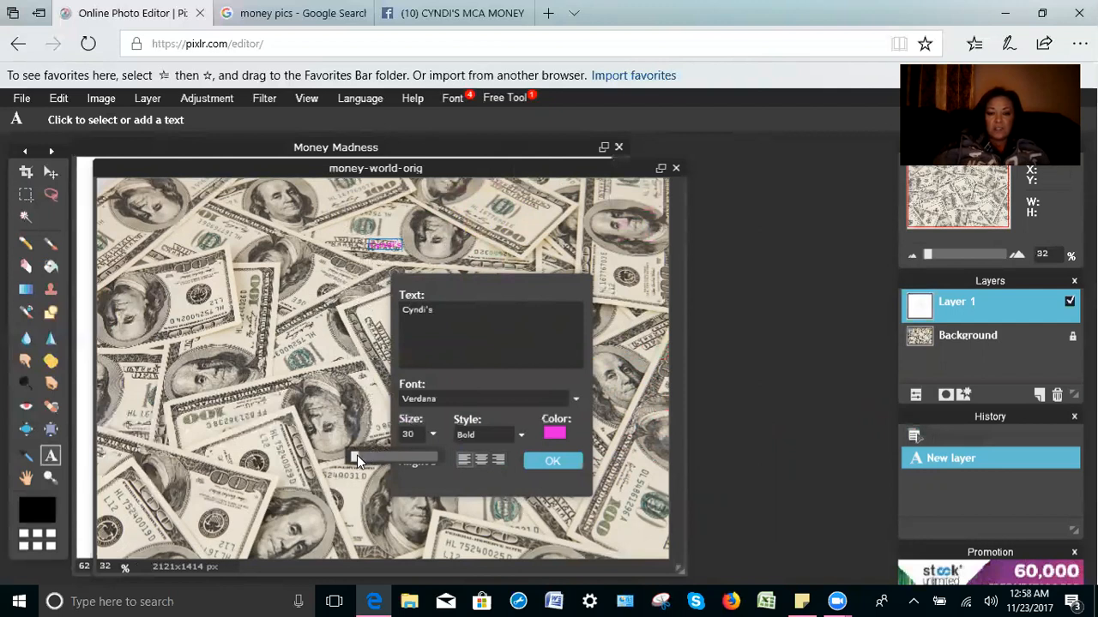
{"action": "left_click_drag", "start_coordinate": [356, 455], "coordinate": [377, 461]}
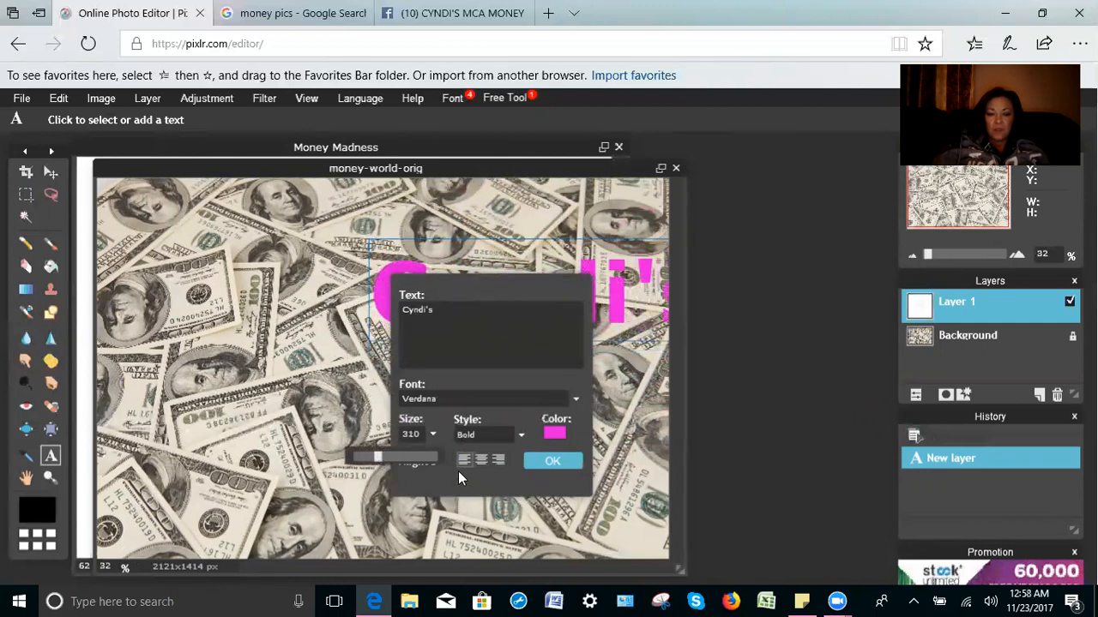
{"action": "left_click", "coordinate": [539, 463]}
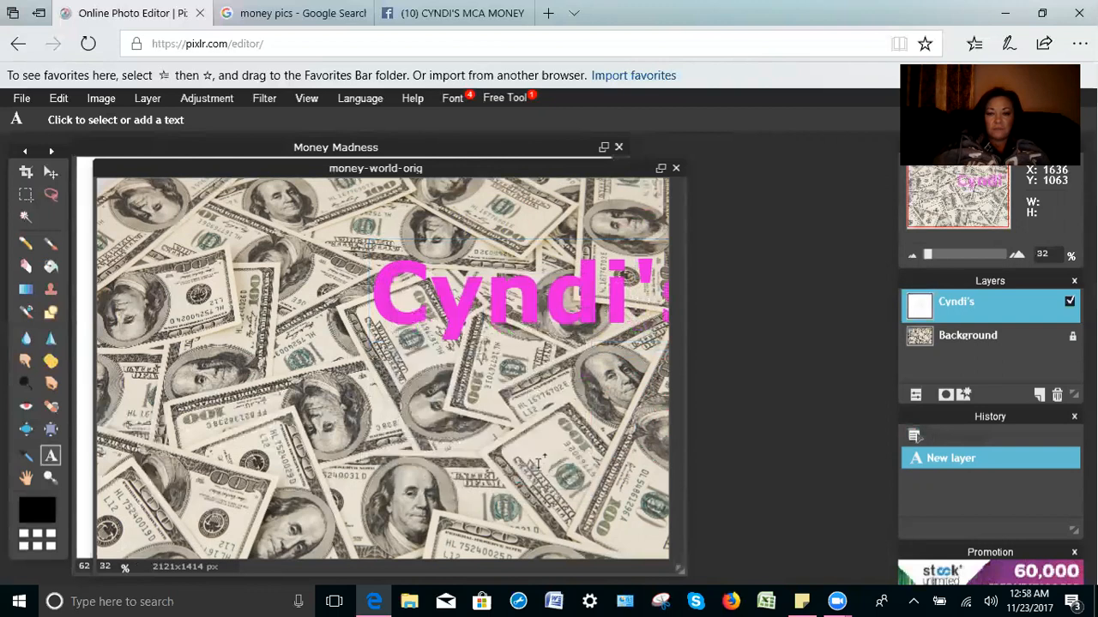
Step: Move the pink name text left and slightly up across the upper photo
{"action": "left_click", "coordinate": [55, 172]}
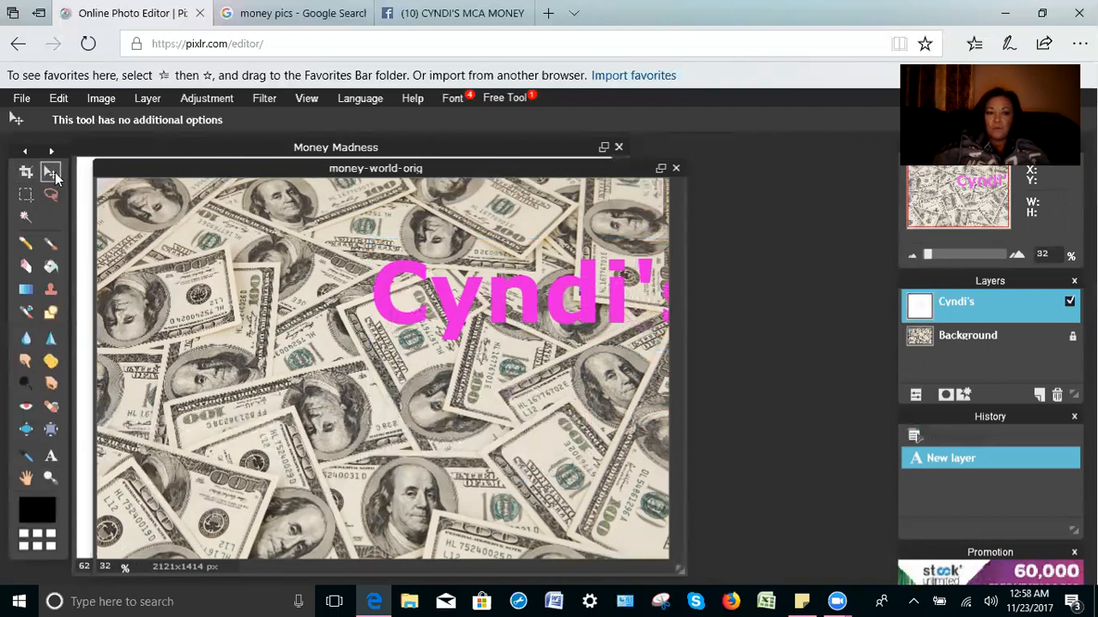
{"action": "left_click_drag", "start_coordinate": [489, 311], "coordinate": [325, 277]}
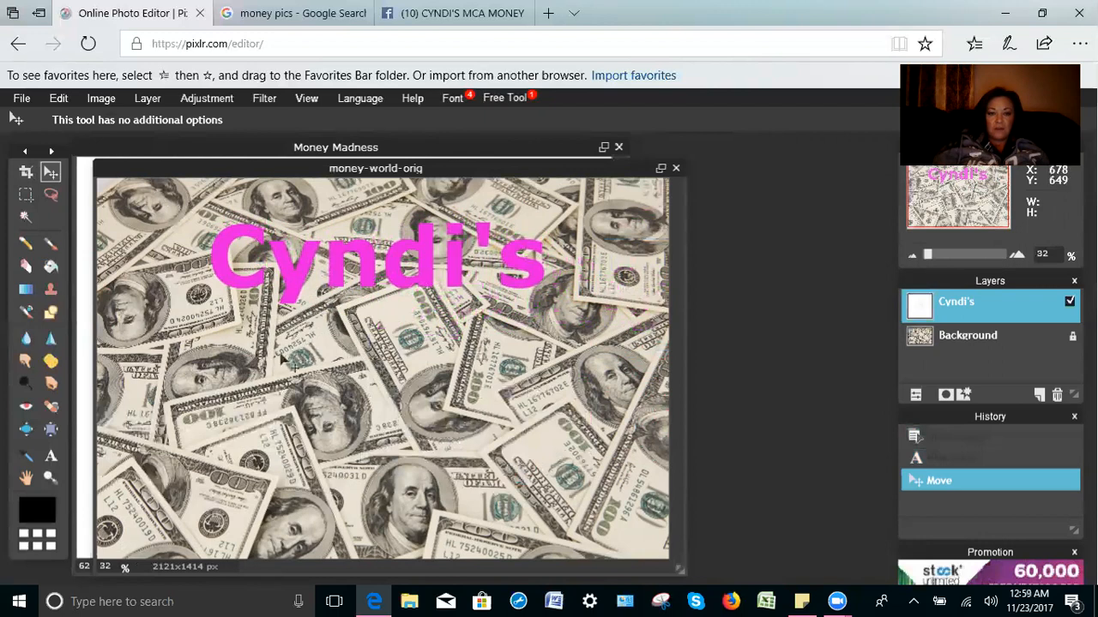
{"action": "left_click", "coordinate": [52, 458]}
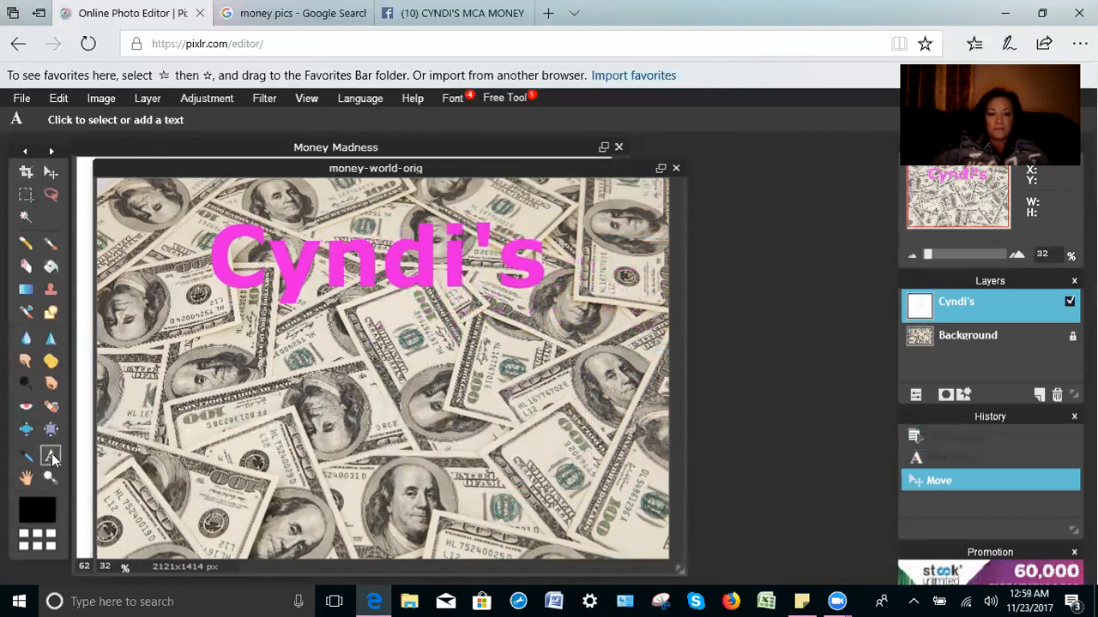
Step: Add a bold magenta (e51ee8) letter 'M' on a new text layer below the name
{"action": "left_click", "coordinate": [360, 403]}
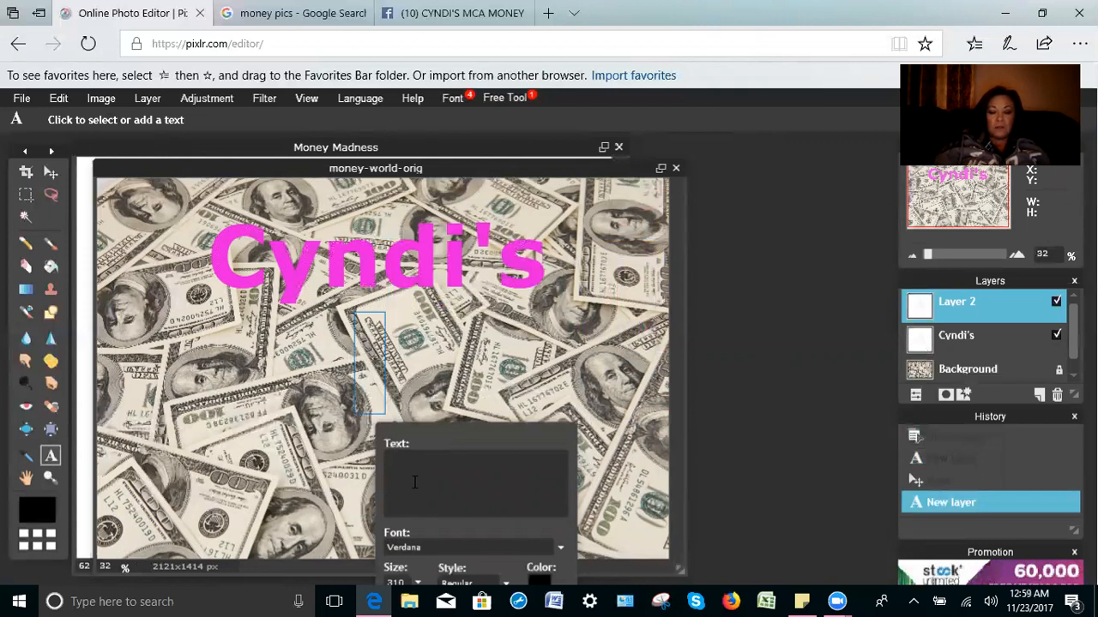
{"action": "type", "text": "M"}
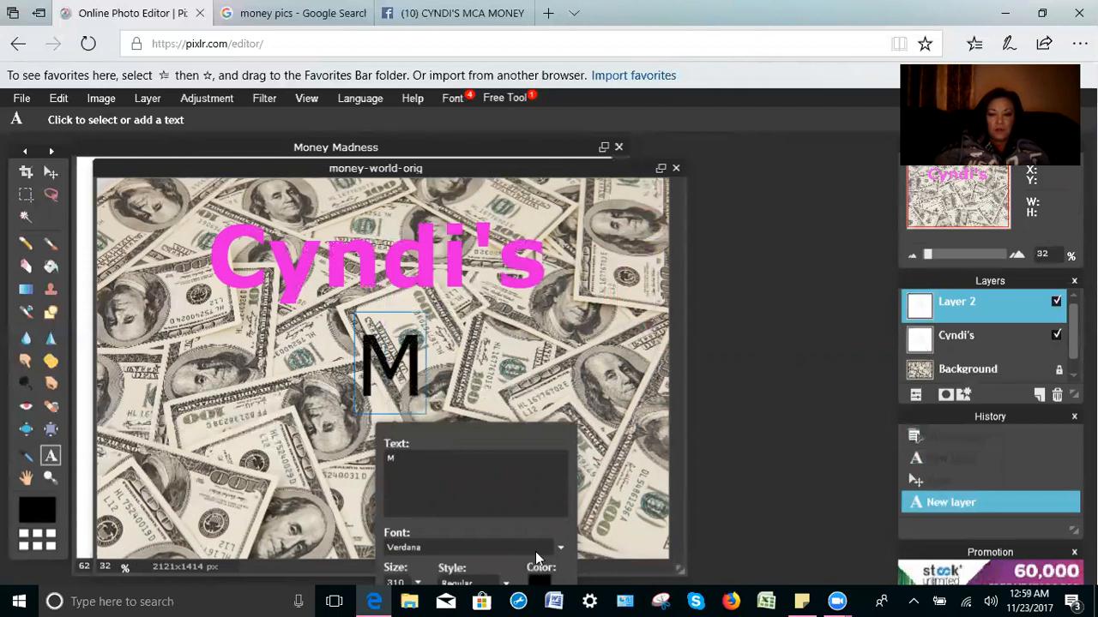
{"action": "left_click_drag", "start_coordinate": [519, 429], "coordinate": [728, 229]}
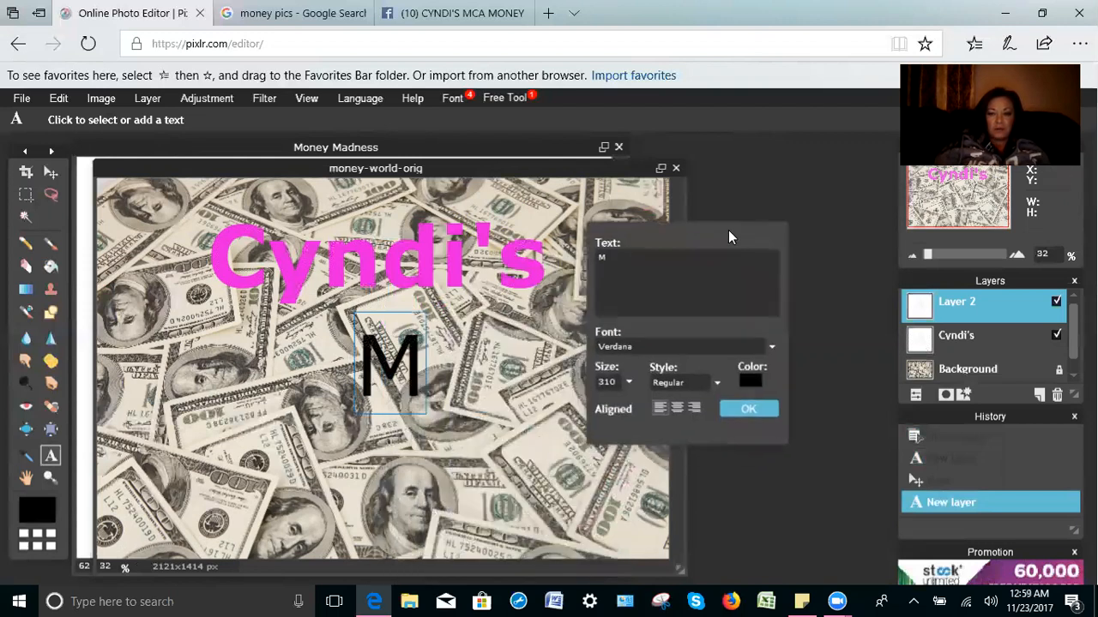
{"action": "left_click", "coordinate": [748, 384]}
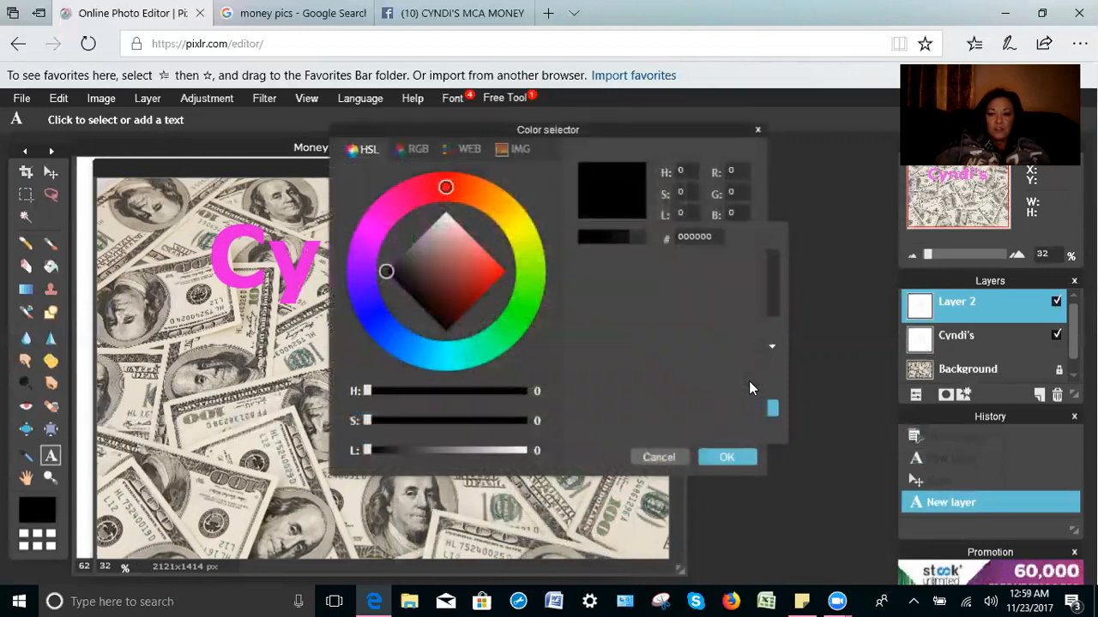
{"action": "left_click", "coordinate": [376, 217]}
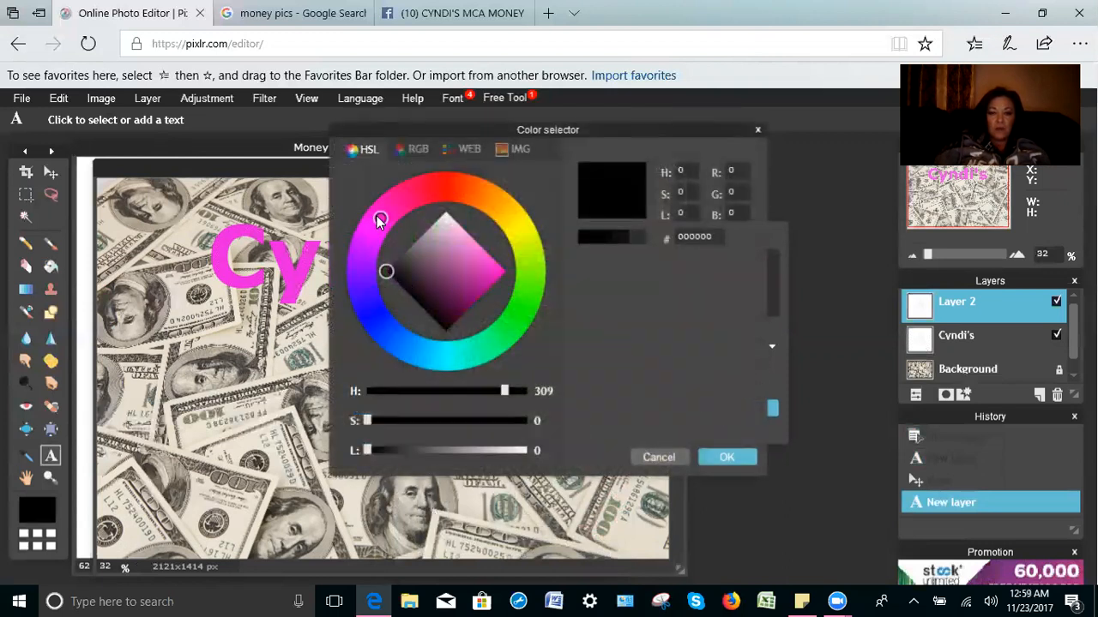
{"action": "left_click_drag", "start_coordinate": [377, 216], "coordinate": [371, 229]}
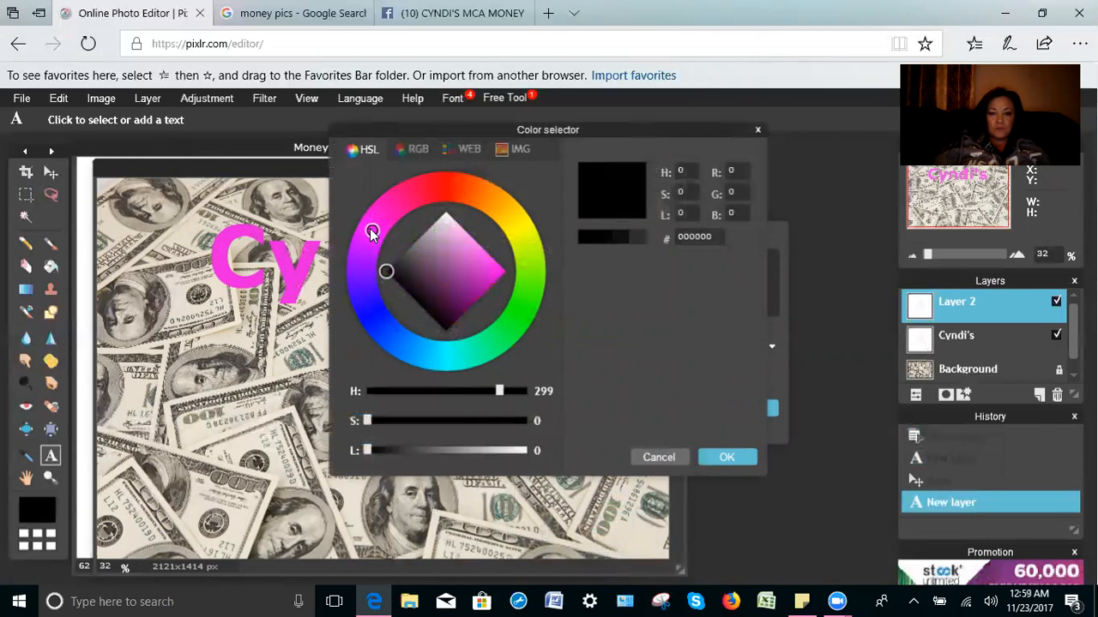
{"action": "left_click", "coordinate": [493, 271]}
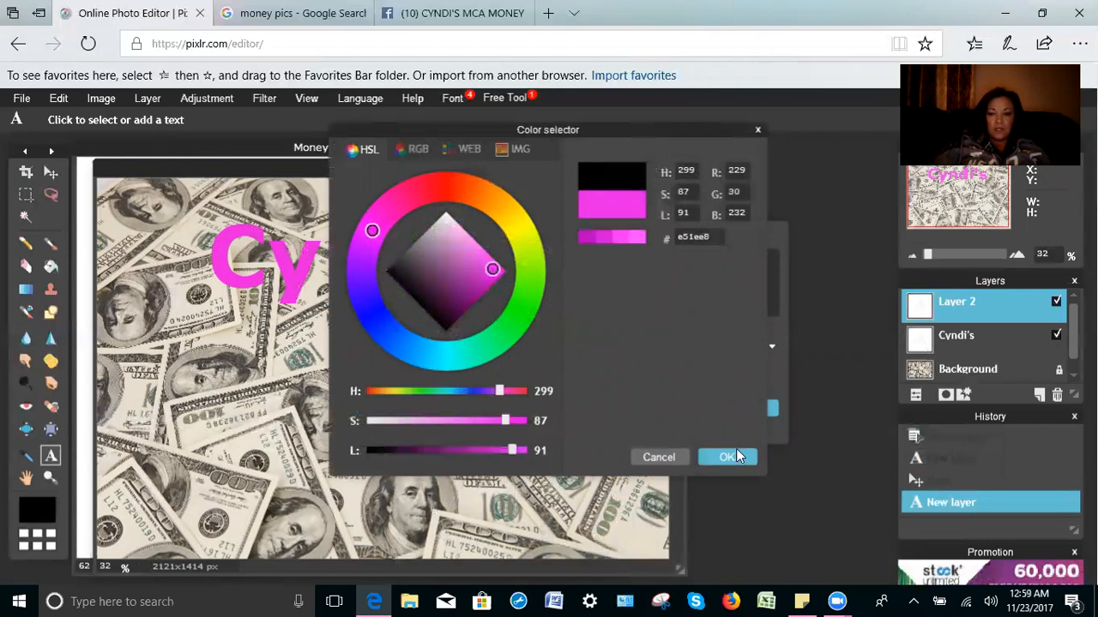
{"action": "left_click", "coordinate": [736, 460]}
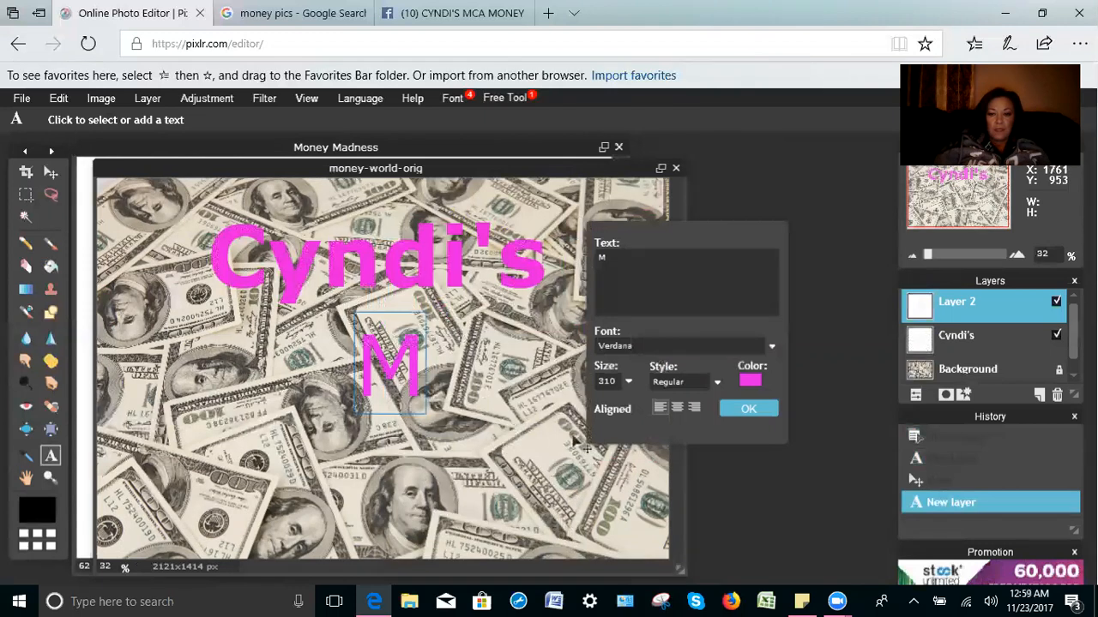
{"action": "left_click", "coordinate": [717, 381]}
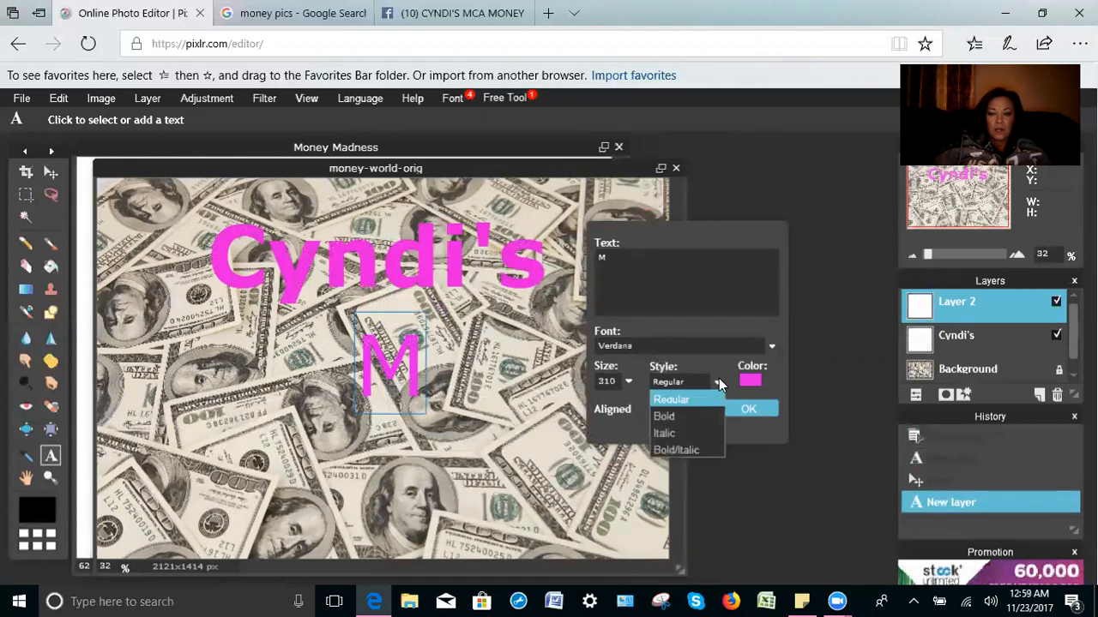
{"action": "left_click", "coordinate": [689, 416]}
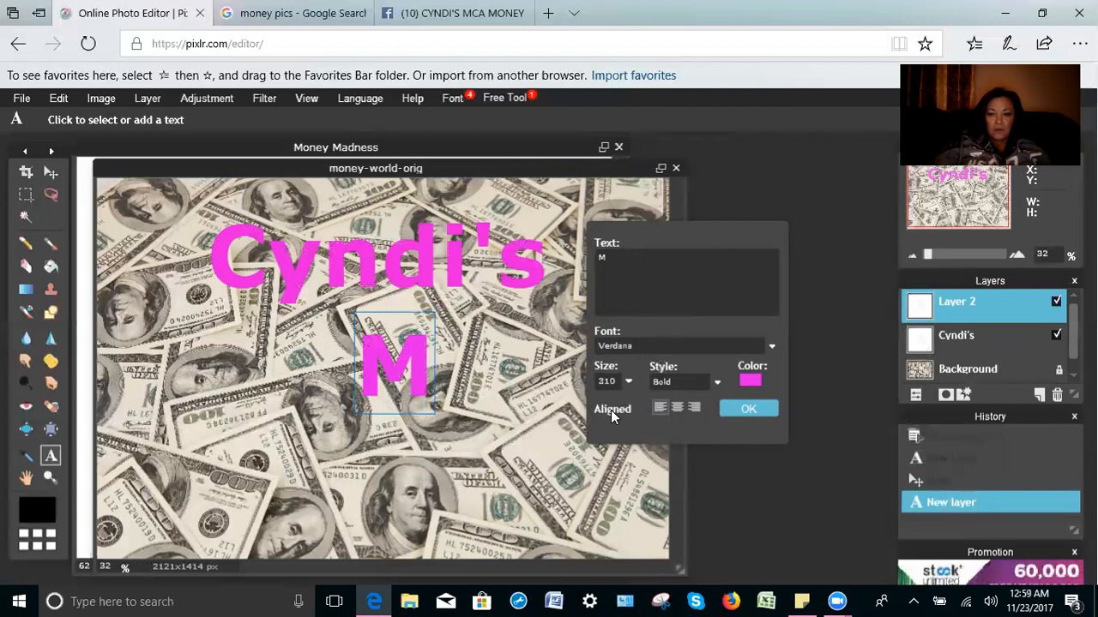
Step: Change the pink bold size-310 M's font from Verdana to SimSun
{"action": "left_click", "coordinate": [773, 347]}
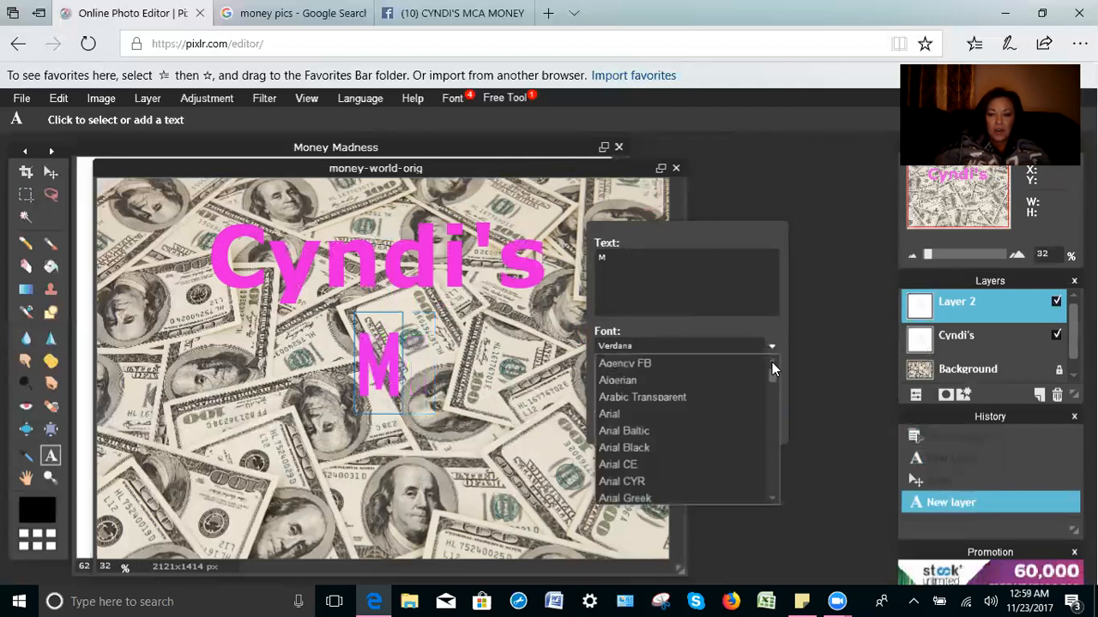
{"action": "scroll", "coordinate": [772, 375], "scroll_direction": "down", "scroll_amount": 2}
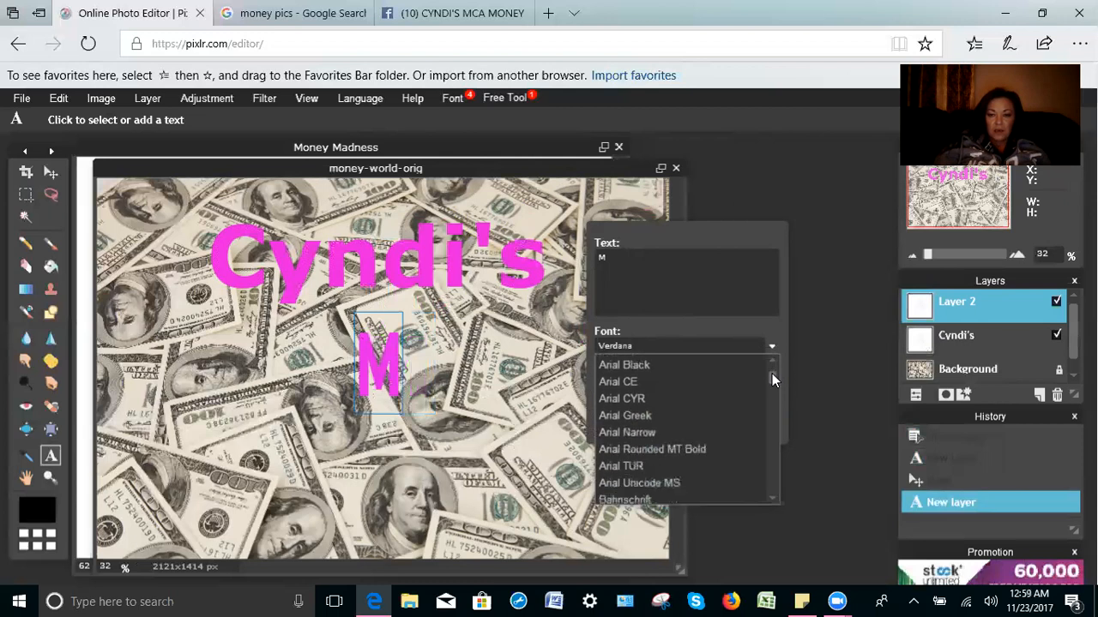
{"action": "left_click_drag", "start_coordinate": [772, 373], "coordinate": [772, 462]}
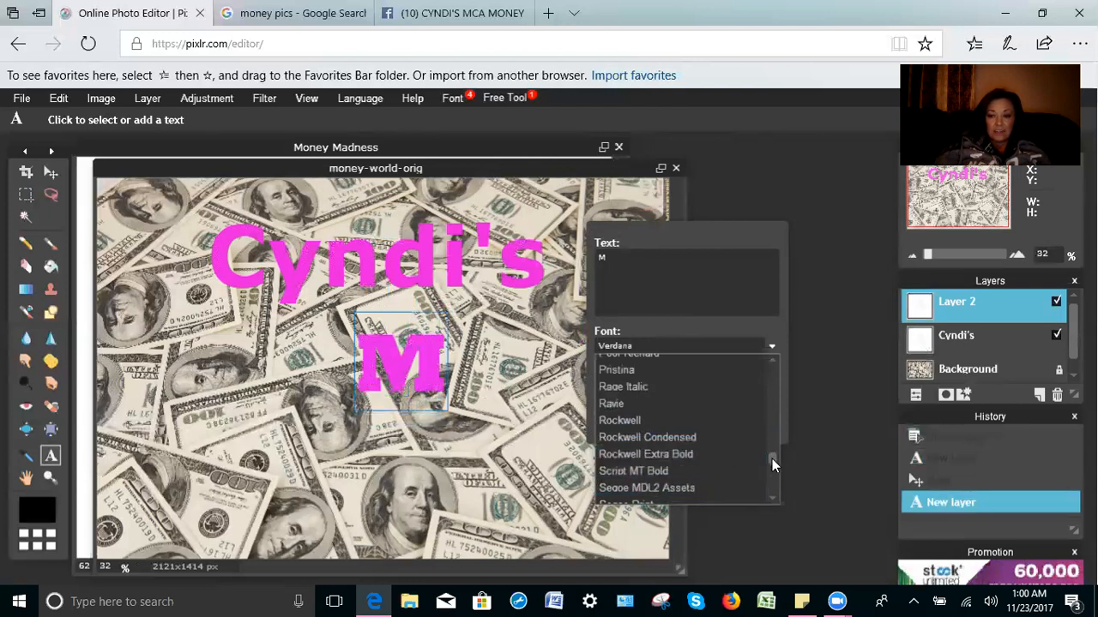
{"action": "left_click_drag", "start_coordinate": [772, 459], "coordinate": [772, 467]}
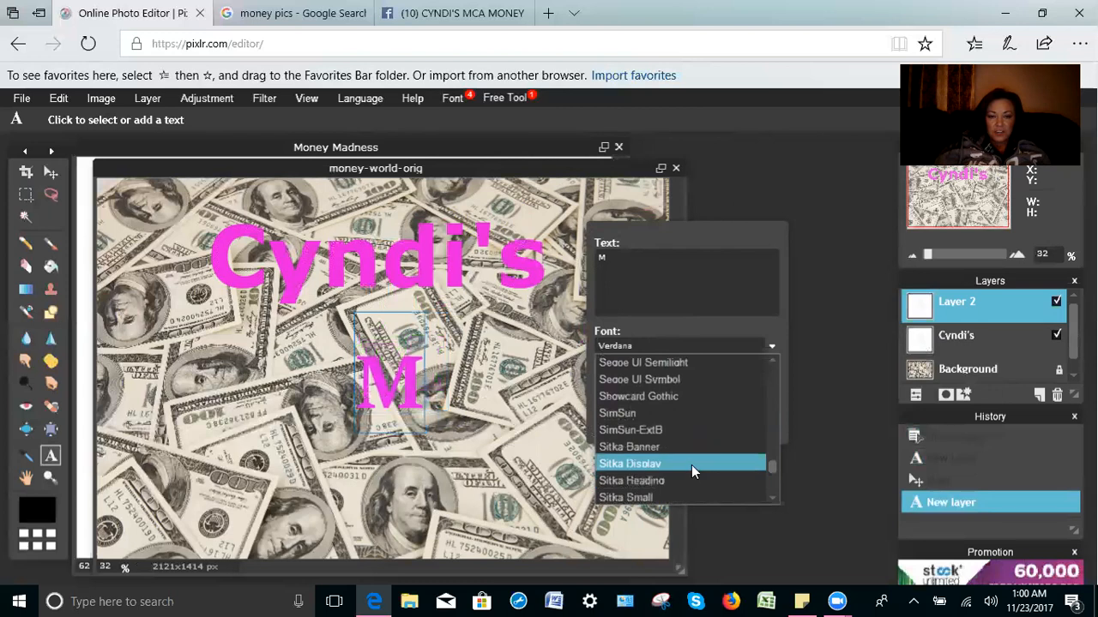
{"action": "left_click", "coordinate": [686, 414]}
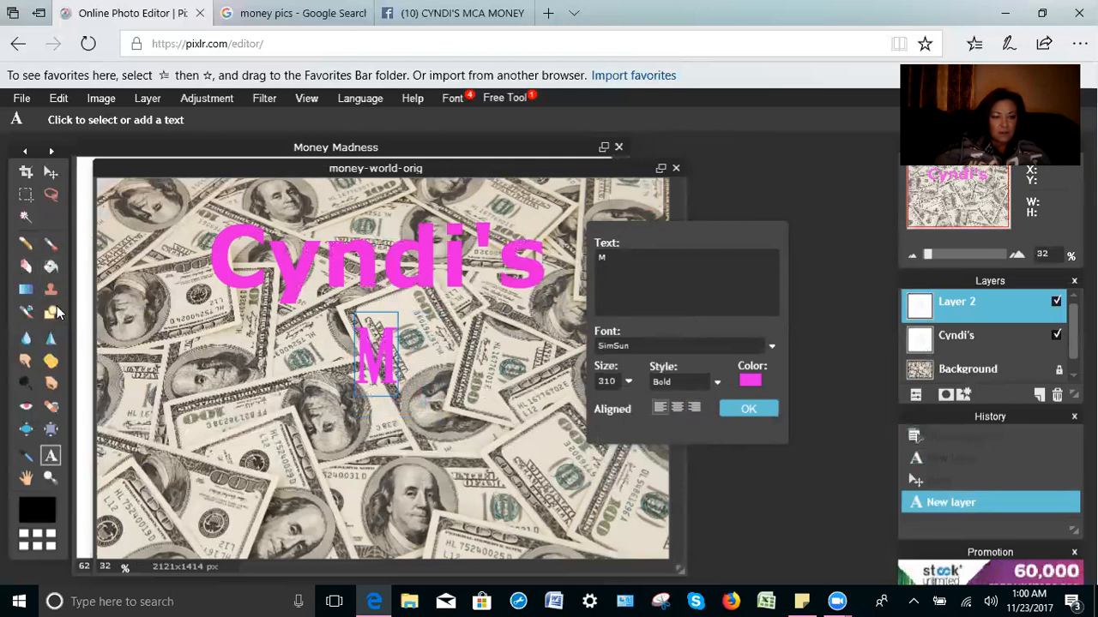
Step: Commit the SimSun M as its own layer named M and return to the Type tool
{"action": "left_click", "coordinate": [26, 435]}
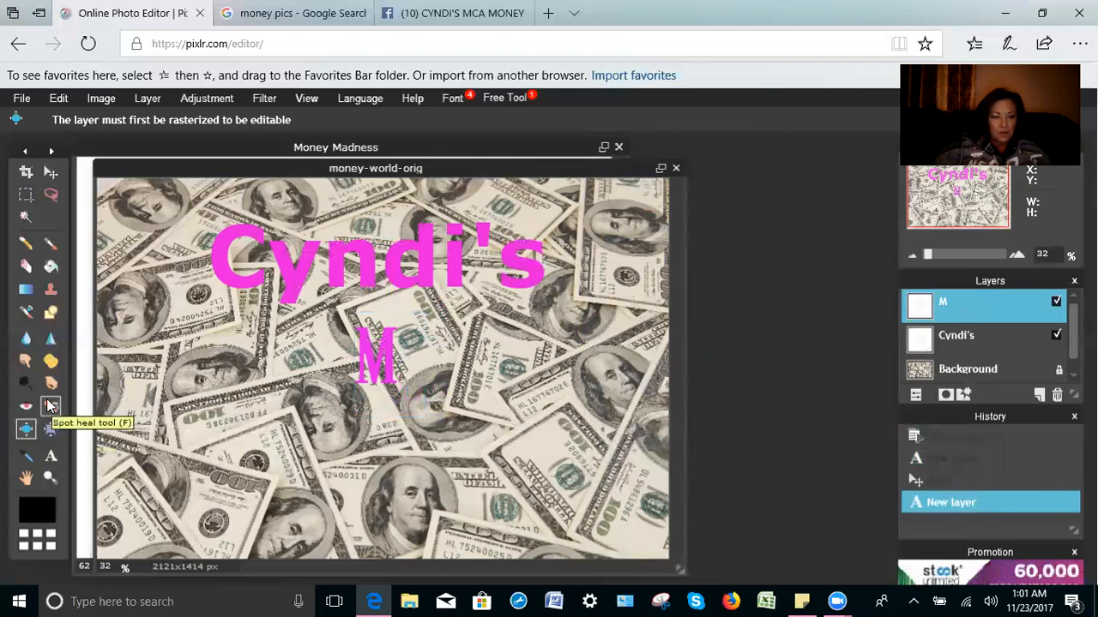
{"action": "left_click", "coordinate": [51, 456]}
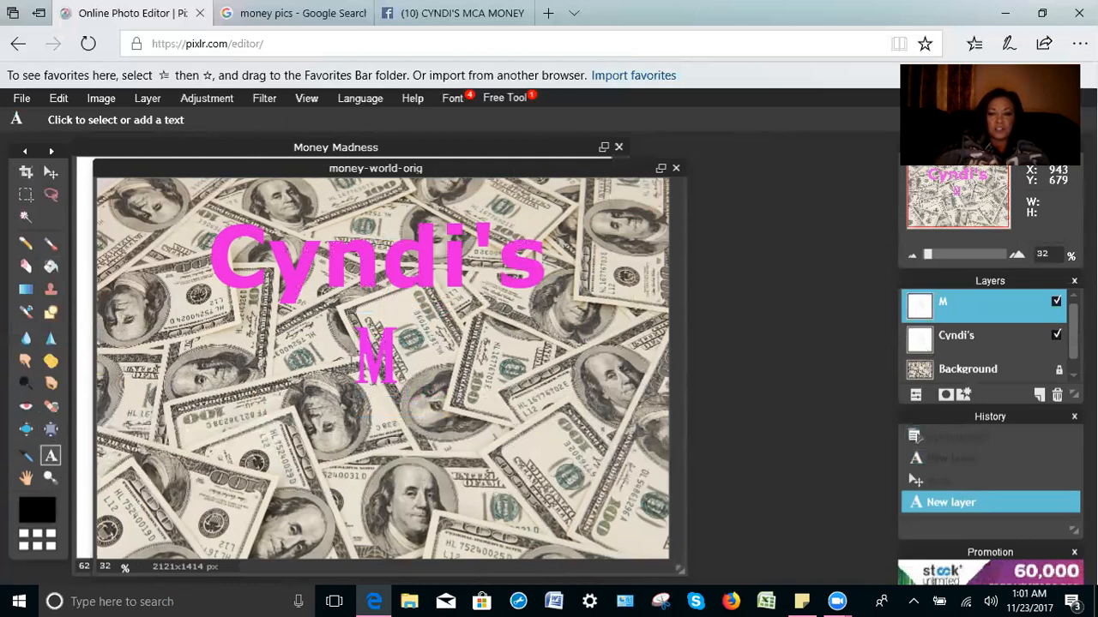
Step: Reopen the M text and switch its font from SimSun to Ravie
{"action": "left_click", "coordinate": [386, 356]}
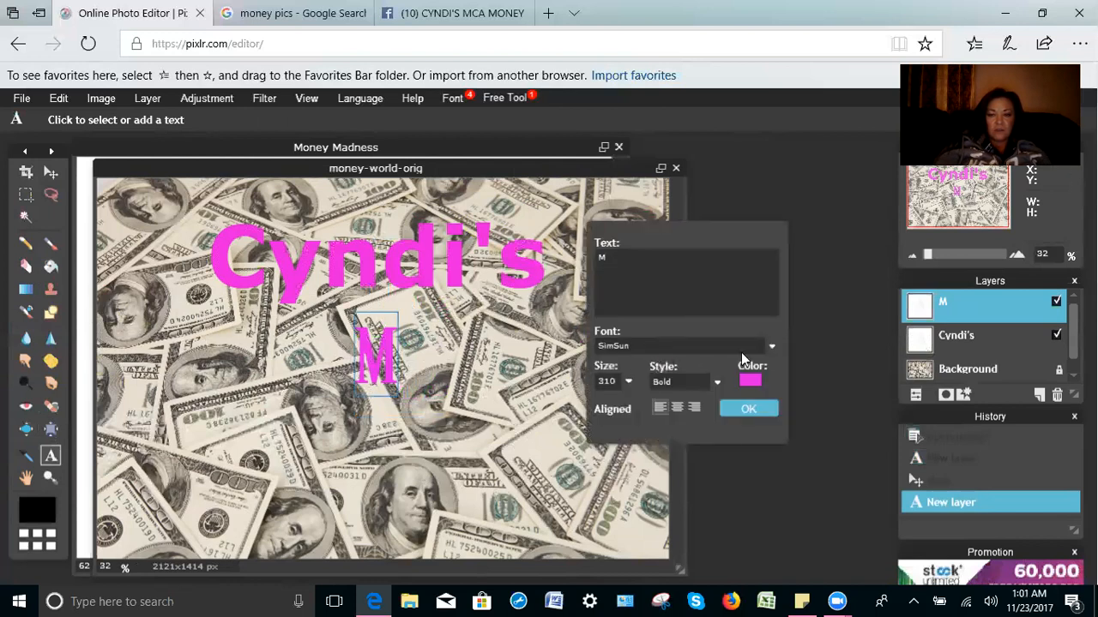
{"action": "left_click", "coordinate": [771, 347]}
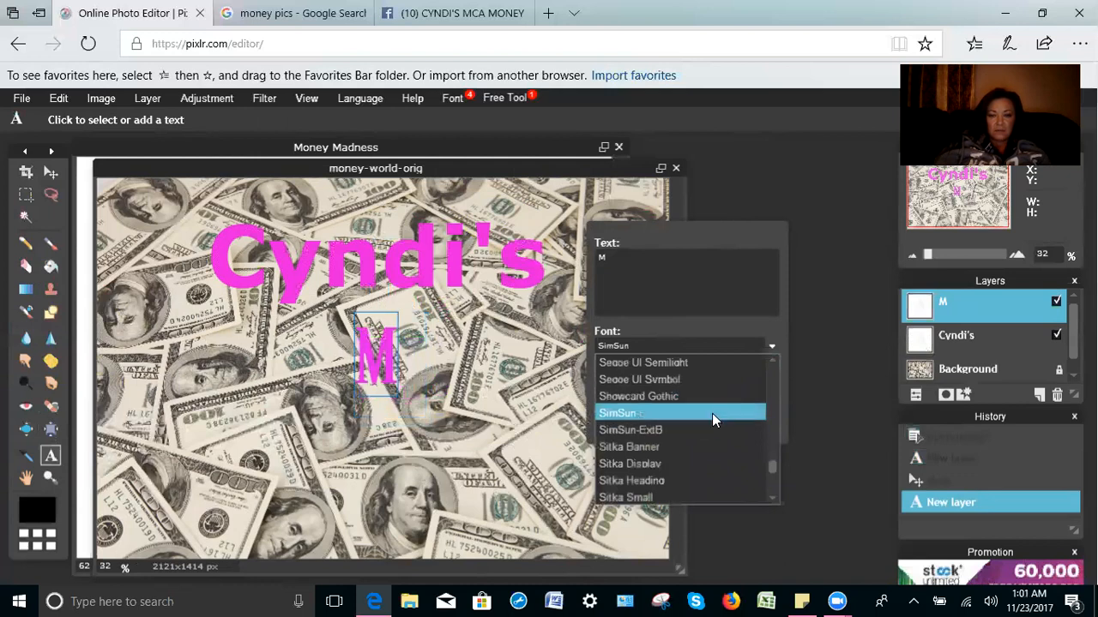
{"action": "left_click_drag", "start_coordinate": [772, 458], "coordinate": [772, 470]}
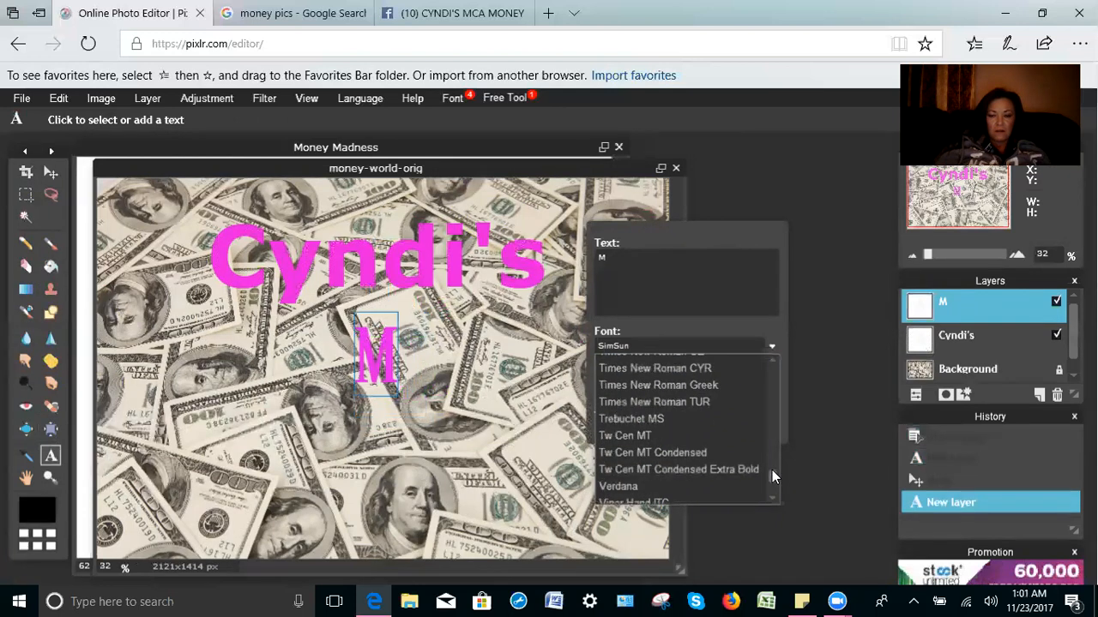
{"action": "left_click_drag", "start_coordinate": [773, 471], "coordinate": [772, 447]}
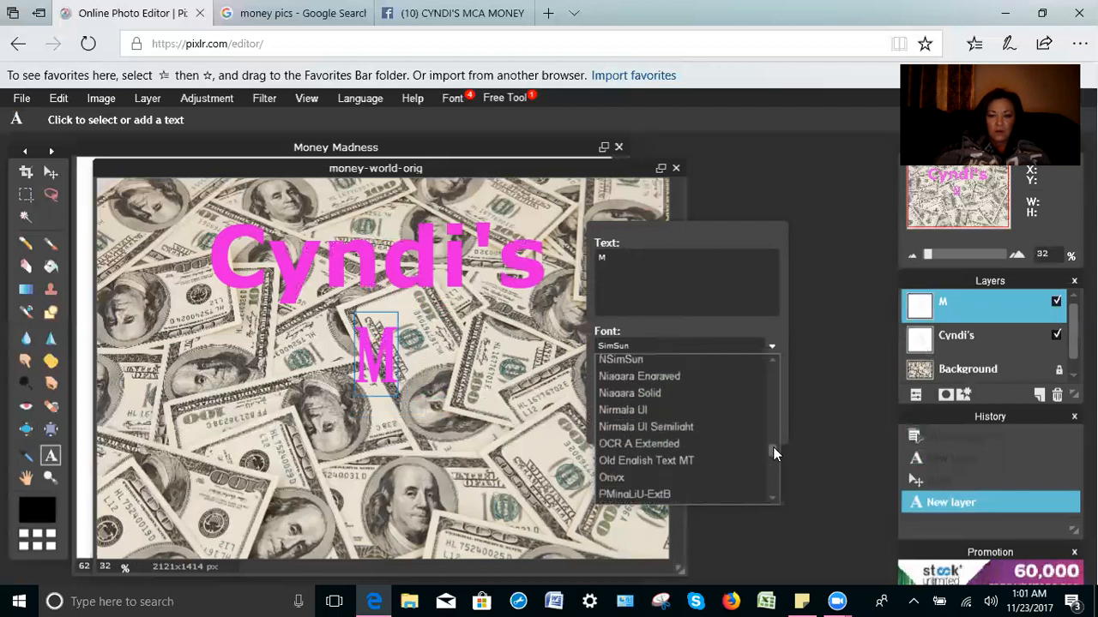
{"action": "left_click_drag", "start_coordinate": [772, 447], "coordinate": [774, 453]}
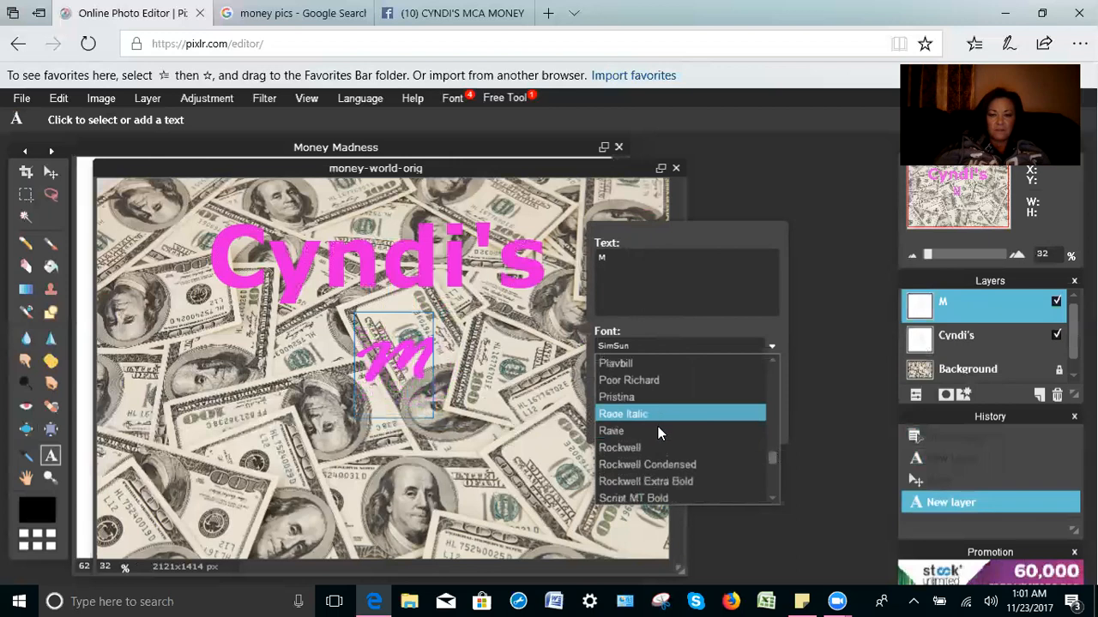
{"action": "left_click", "coordinate": [658, 429]}
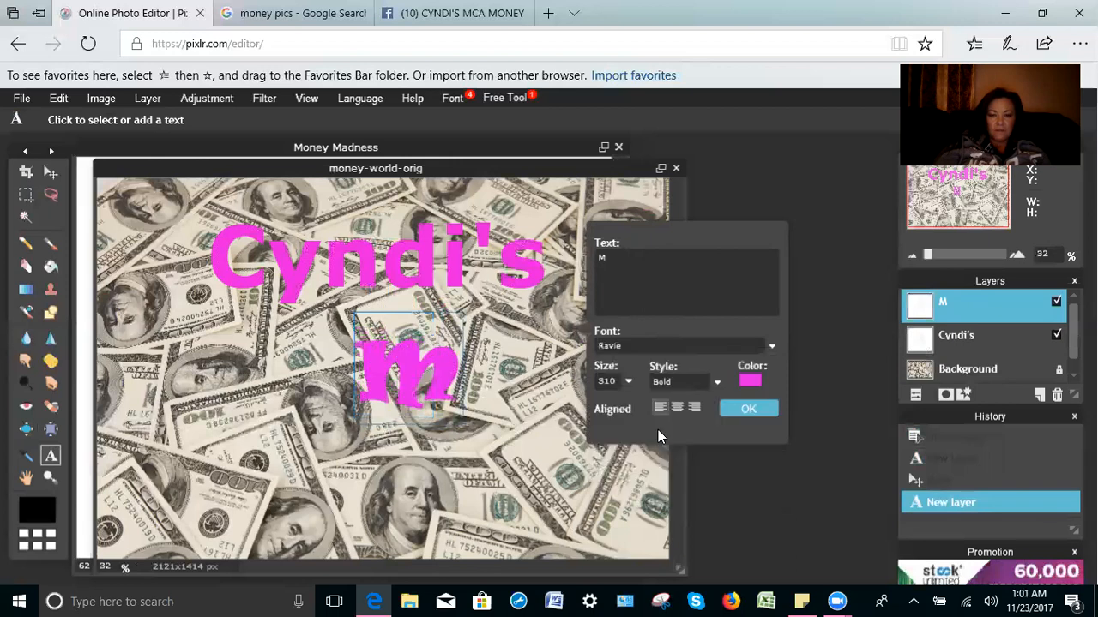
{"action": "left_click", "coordinate": [749, 411]}
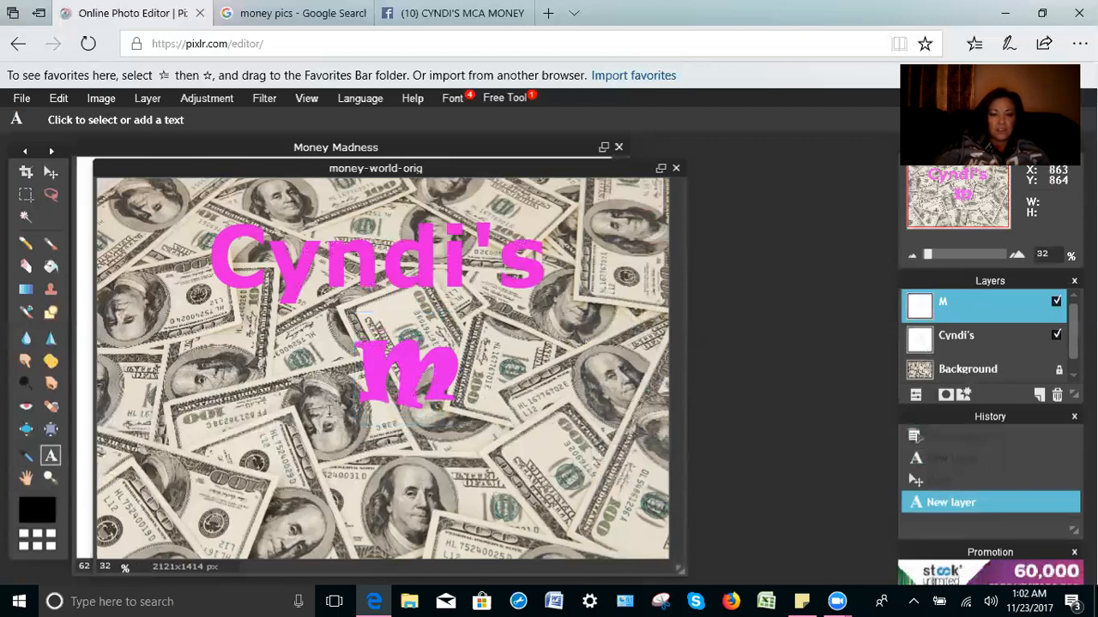
Step: Extend the M to 'MONEY' with 'MADNESS' on a second line and commit the text
{"action": "left_click", "coordinate": [425, 390]}
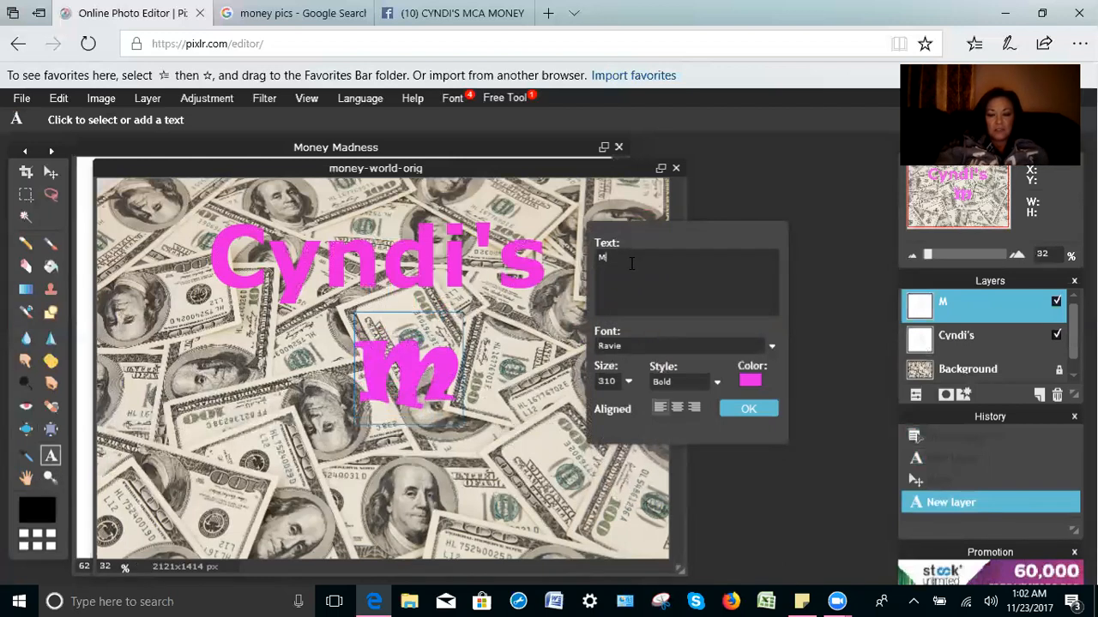
{"action": "type", "text": "ONEY"}
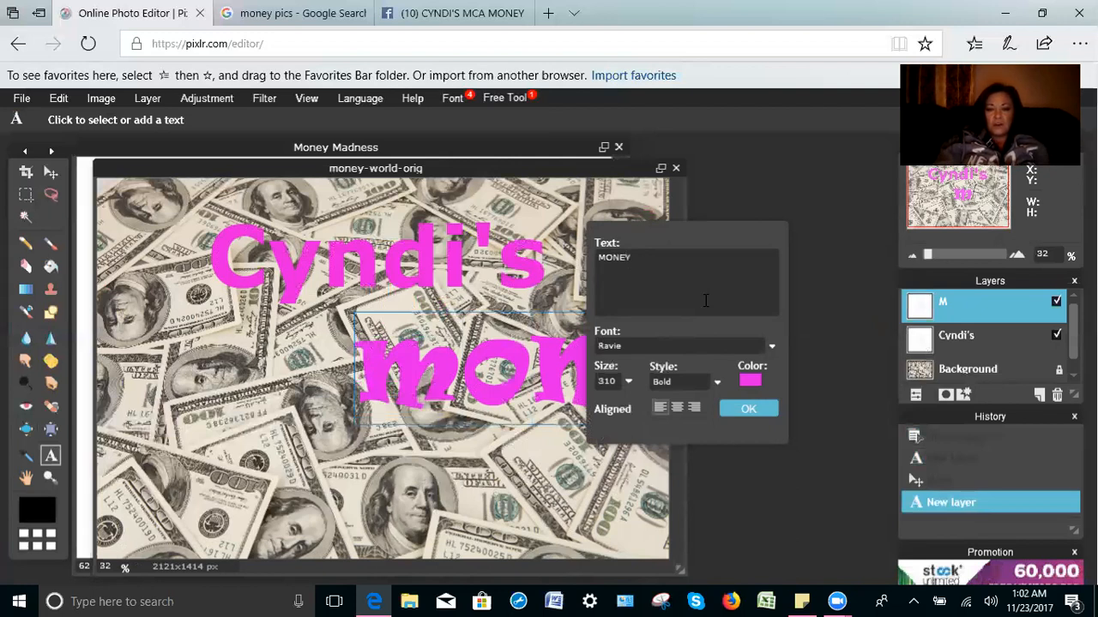
{"action": "type", "text": "MADNESS"}
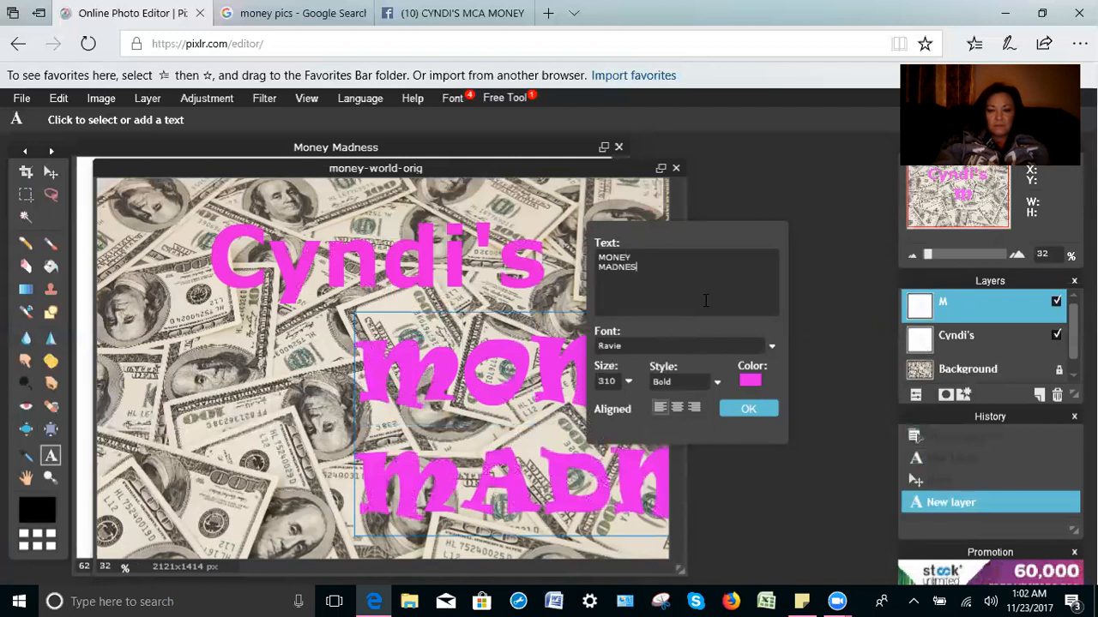
{"action": "left_click", "coordinate": [749, 410]}
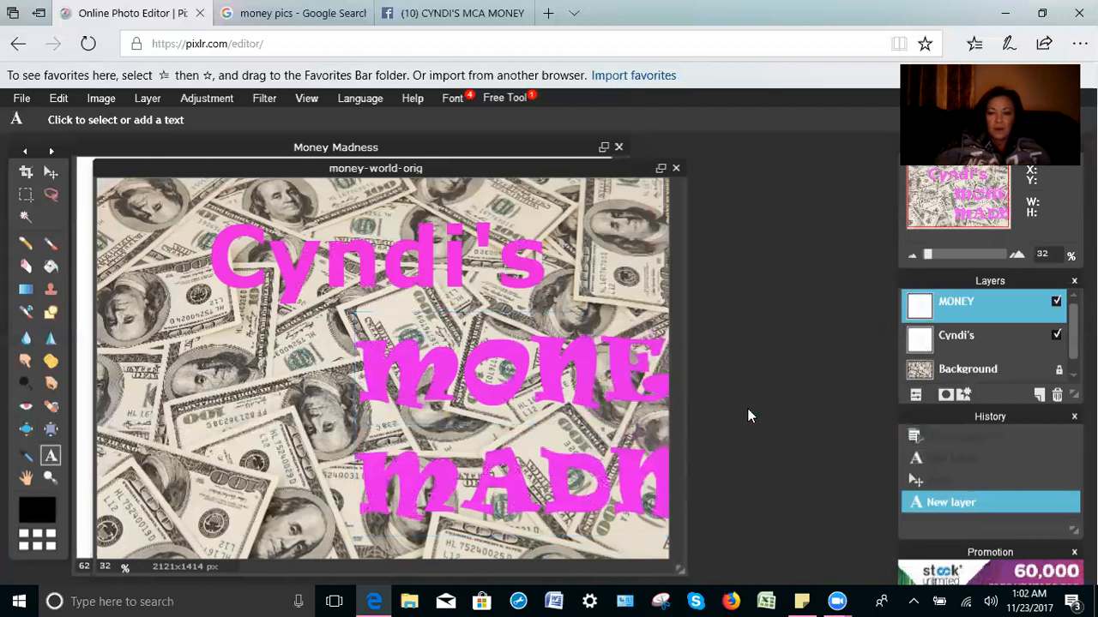
Step: Drag the MONEY MADNESS layer left so both lines fit on the photo
{"action": "left_click", "coordinate": [51, 172]}
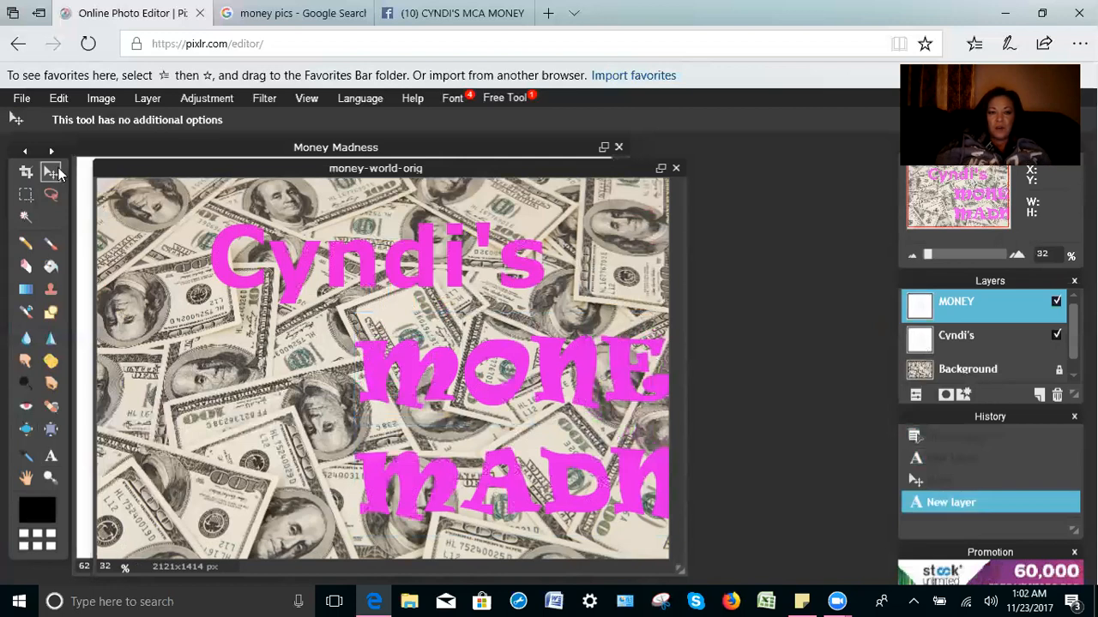
{"action": "left_click_drag", "start_coordinate": [490, 408], "coordinate": [259, 404]}
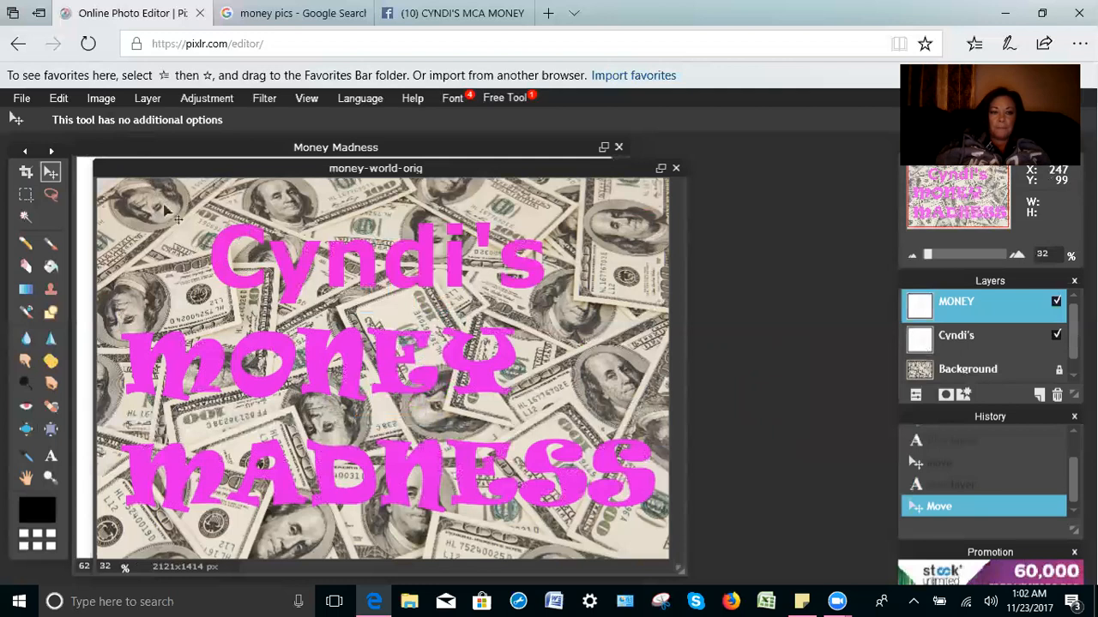
{"action": "left_click", "coordinate": [22, 100]}
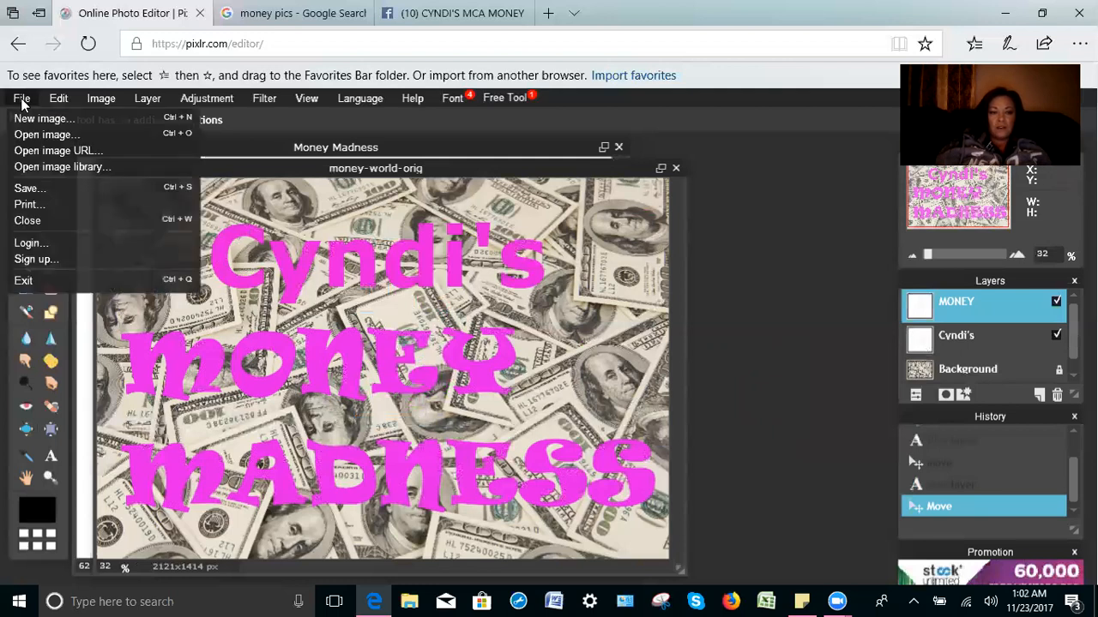
Step: Save the image as JPEG quality 80 to the Desktop as money-world-orig.jpg, replacing the existing file
{"action": "left_click", "coordinate": [26, 188]}
{"action": "key", "text": "Return"}
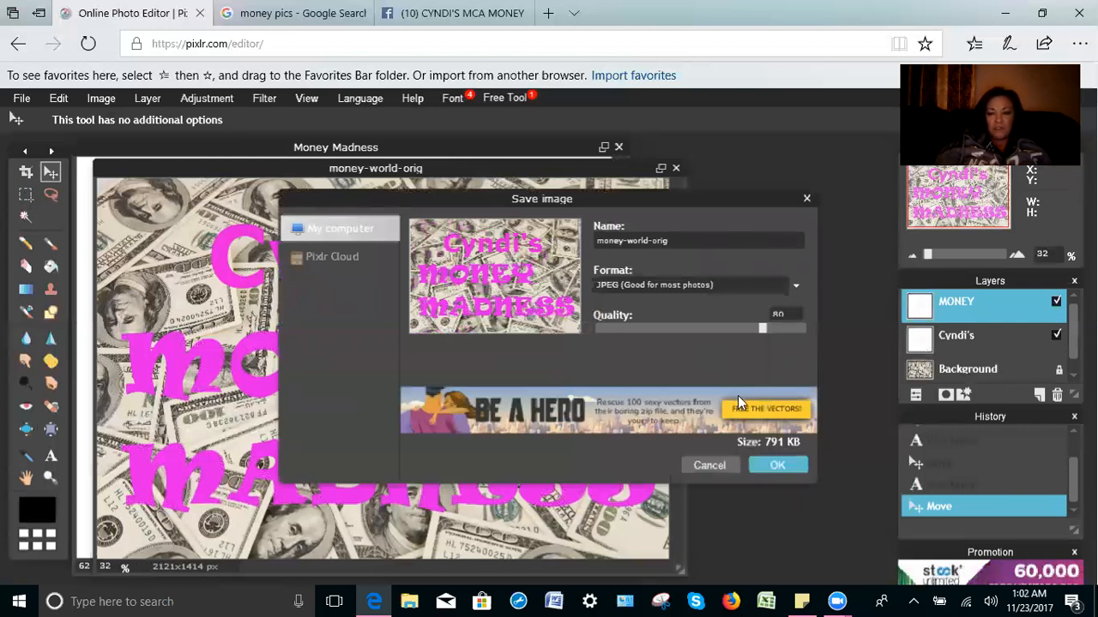
{"action": "left_click", "coordinate": [790, 473]}
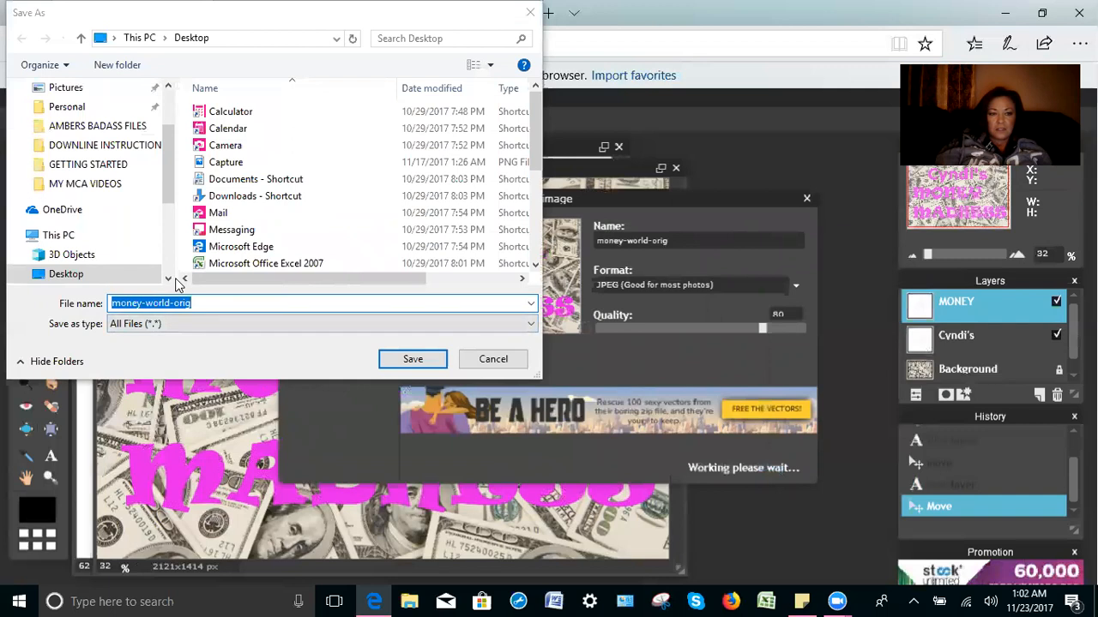
{"action": "scroll", "coordinate": [174, 160], "scroll_direction": "up", "scroll_amount": 1}
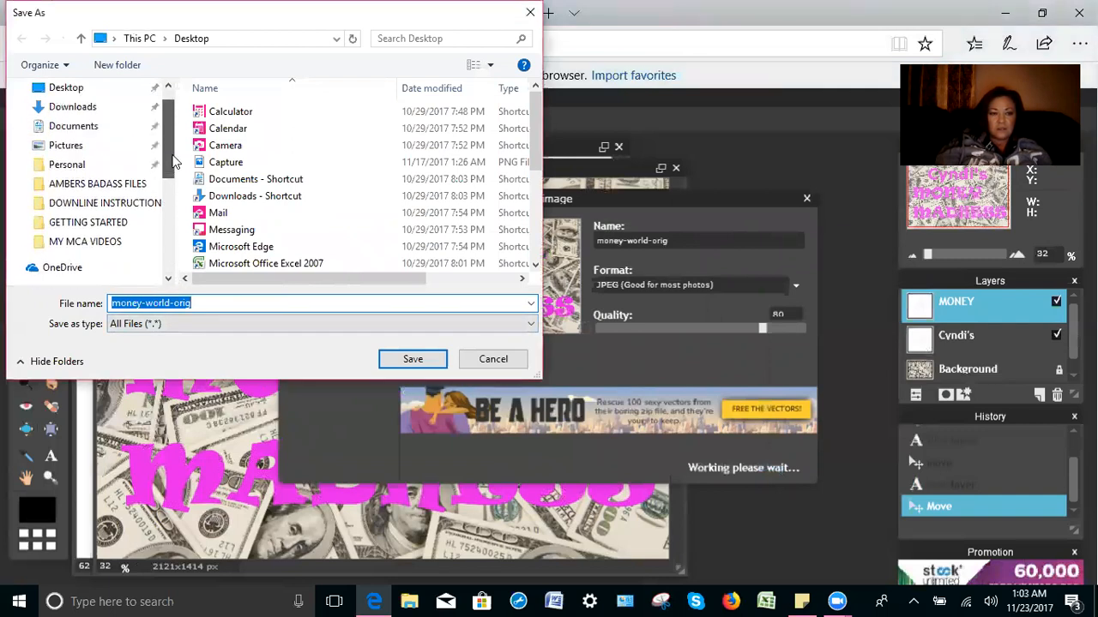
{"action": "scroll", "coordinate": [174, 160], "scroll_direction": "up", "scroll_amount": 1}
{"action": "left_click", "coordinate": [114, 125]}
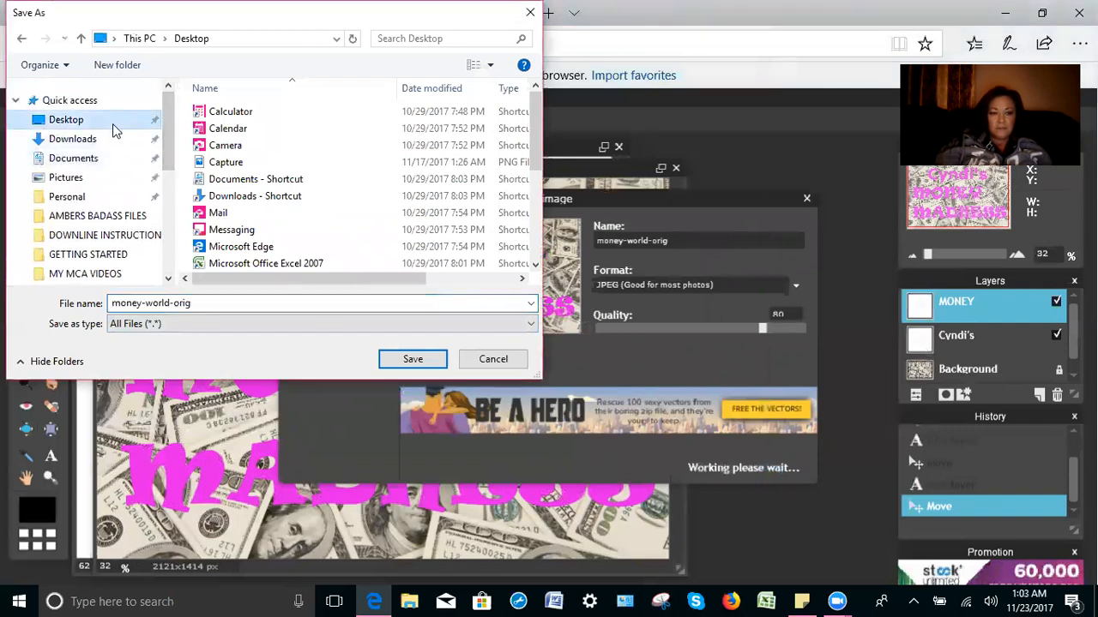
{"action": "left_click", "coordinate": [410, 359]}
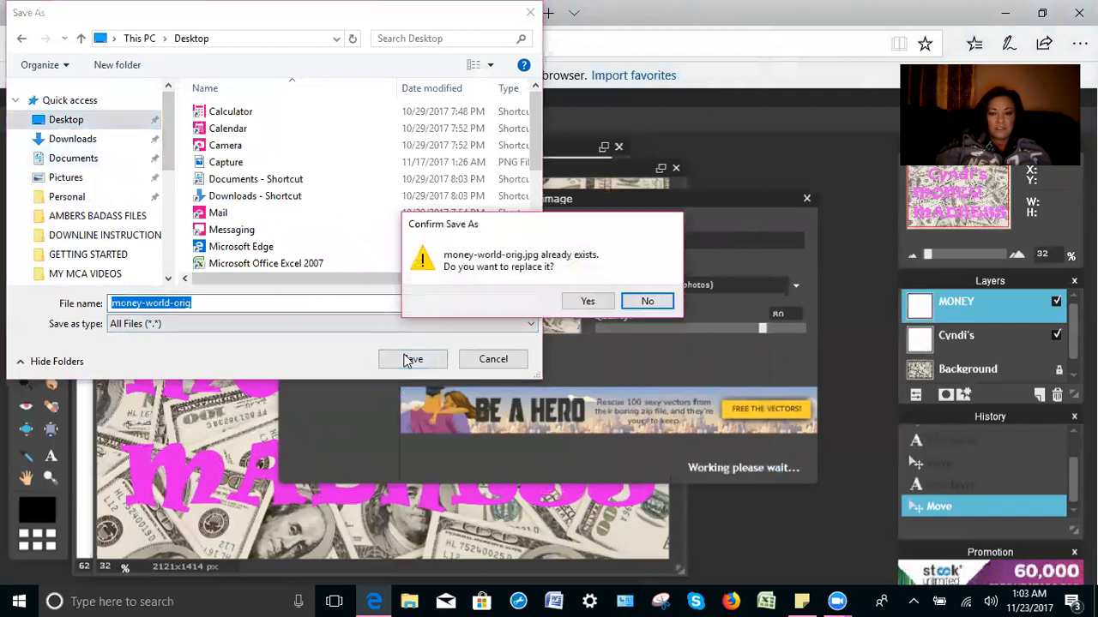
{"action": "left_click", "coordinate": [592, 303]}
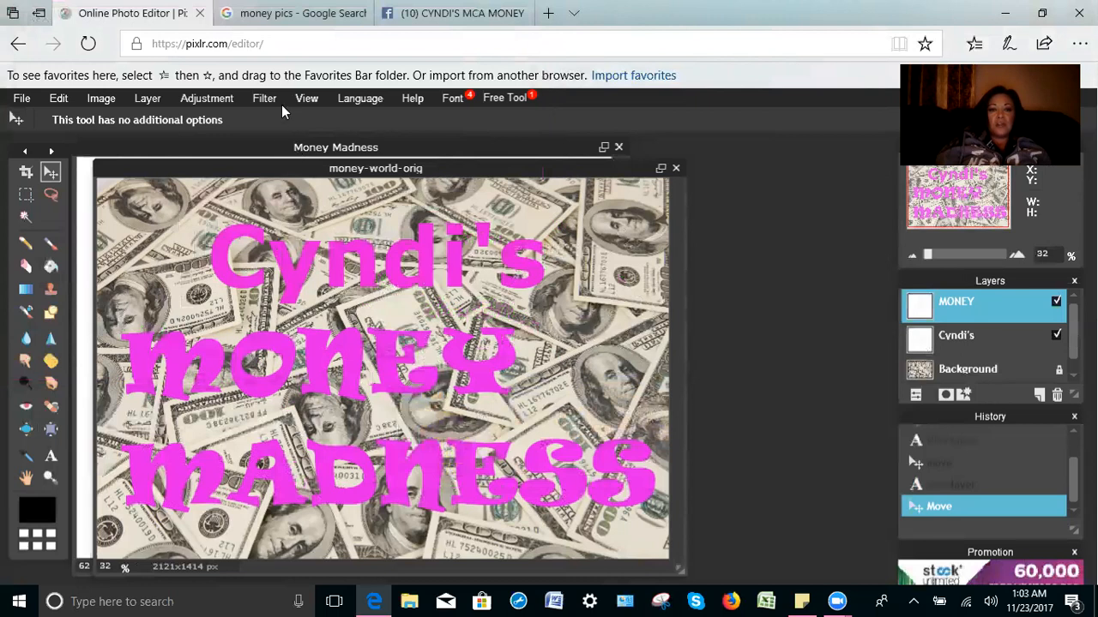
Step: Replace the 'money pics' Google search with 'HOLIDAY' and show its image results
{"action": "left_click", "coordinate": [289, 18]}
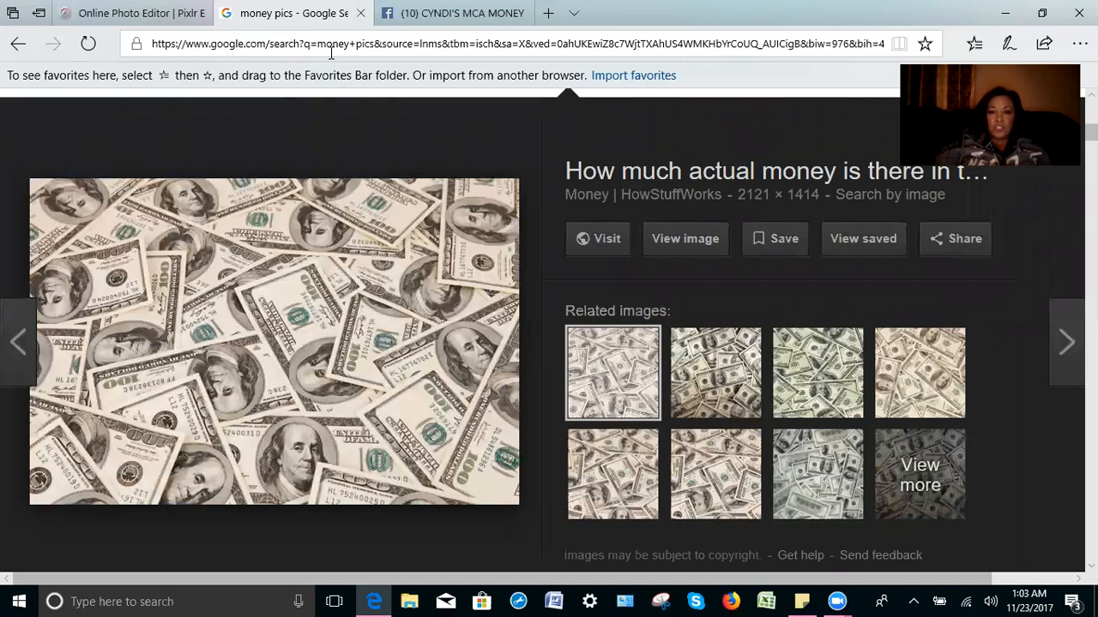
{"action": "left_click", "coordinate": [18, 45]}
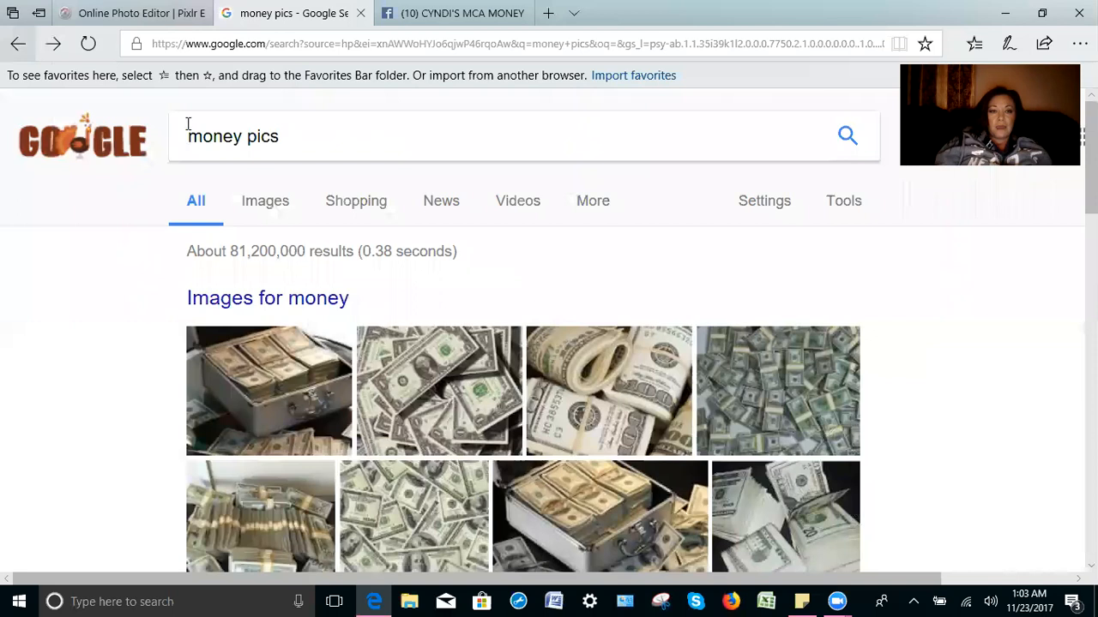
{"action": "left_click_drag", "start_coordinate": [308, 140], "coordinate": [115, 166]}
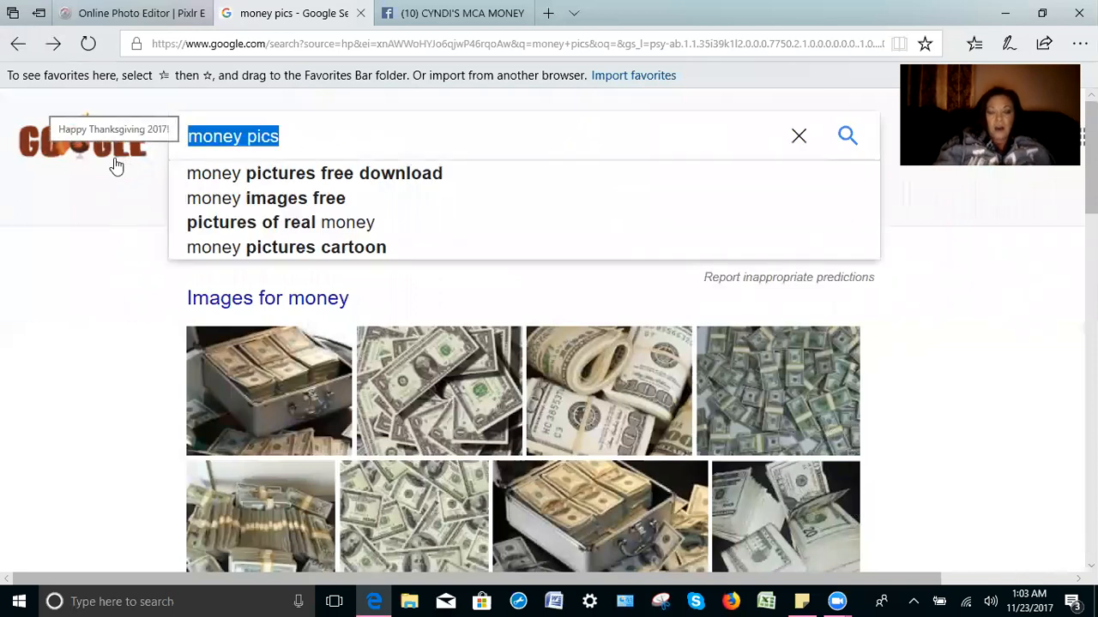
{"action": "type", "text": "HOLIDAY"}
{"action": "key", "text": "Return"}
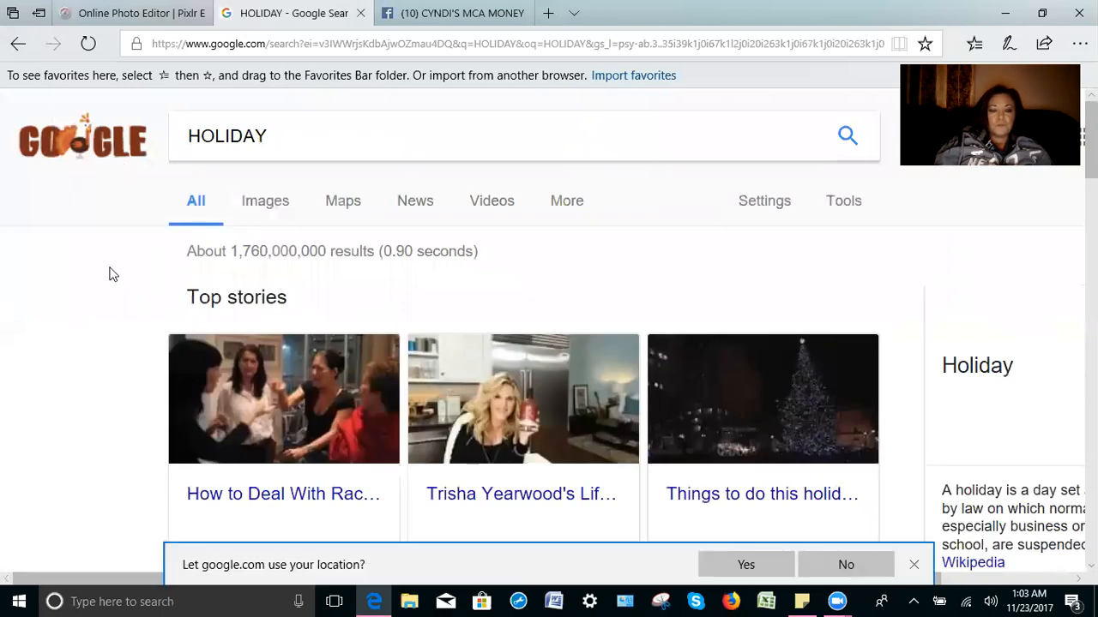
{"action": "left_click", "coordinate": [265, 209]}
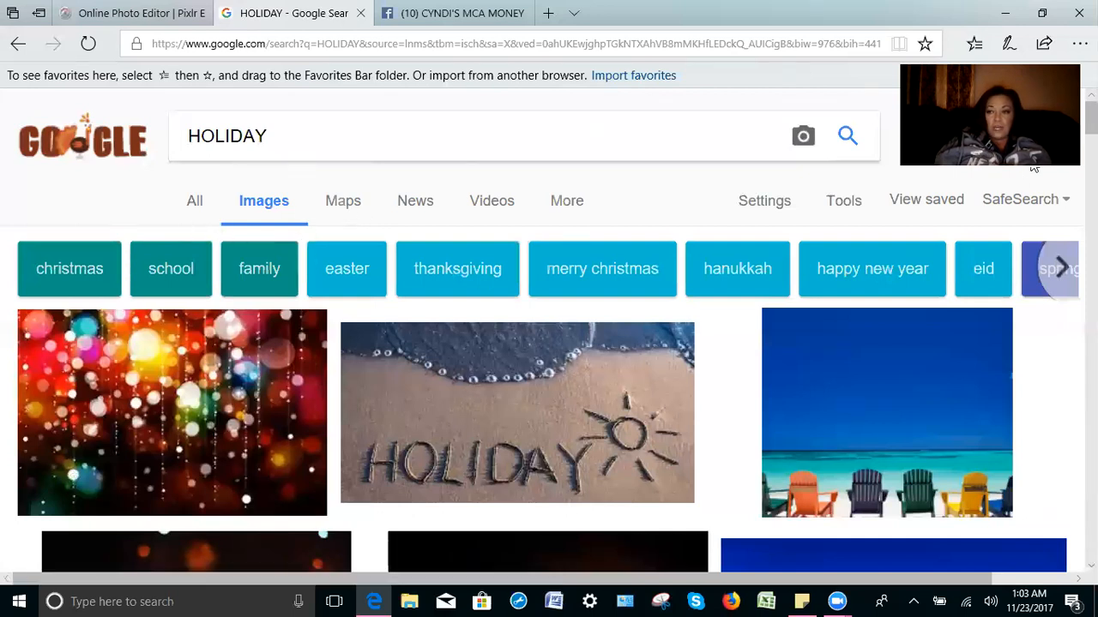
{"action": "scroll", "coordinate": [1034, 168], "scroll_direction": "down", "scroll_amount": 1}
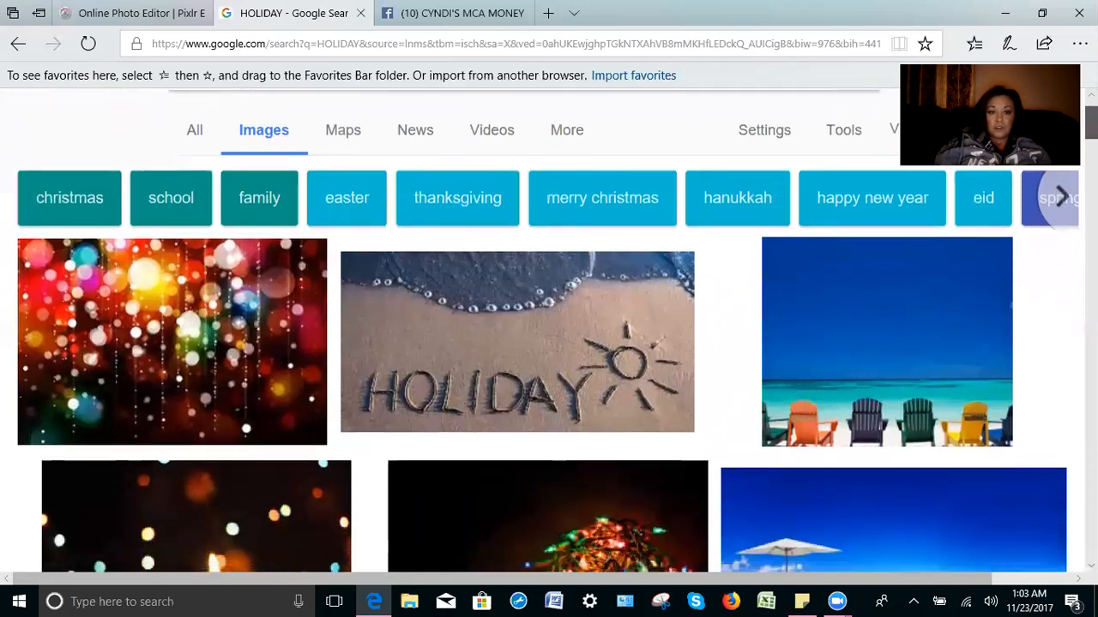
{"action": "scroll", "coordinate": [549, 343], "scroll_direction": "down", "scroll_amount": 1}
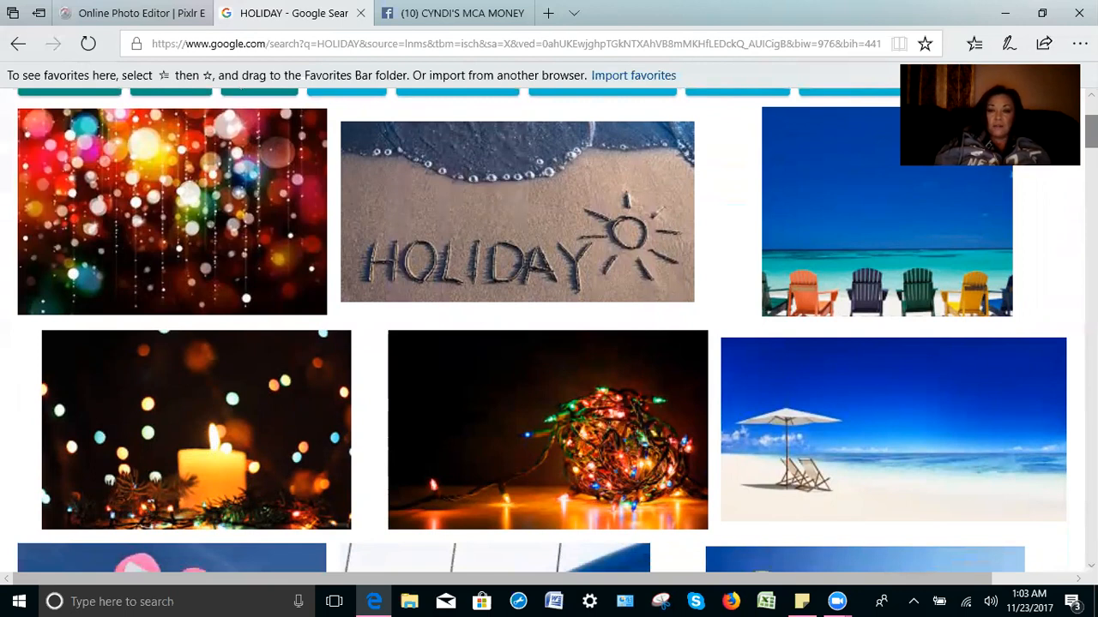
{"action": "scroll", "coordinate": [549, 331], "scroll_direction": "down", "scroll_amount": 1}
{"action": "scroll", "coordinate": [549, 331], "scroll_direction": "down", "scroll_amount": 1}
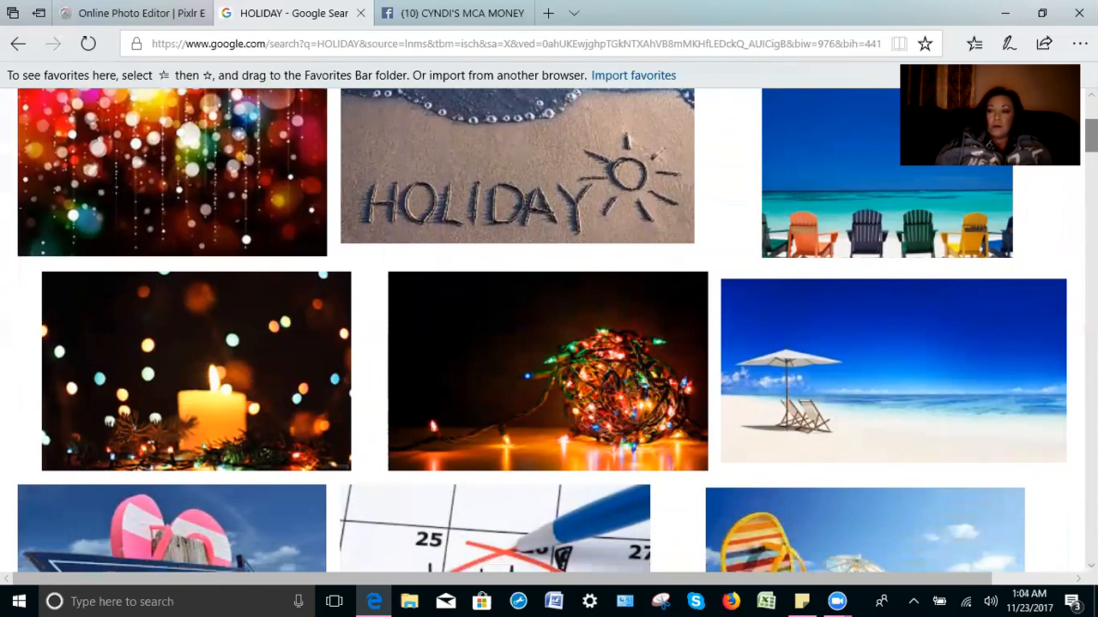
{"action": "scroll", "coordinate": [549, 331], "scroll_direction": "down", "scroll_amount": 3}
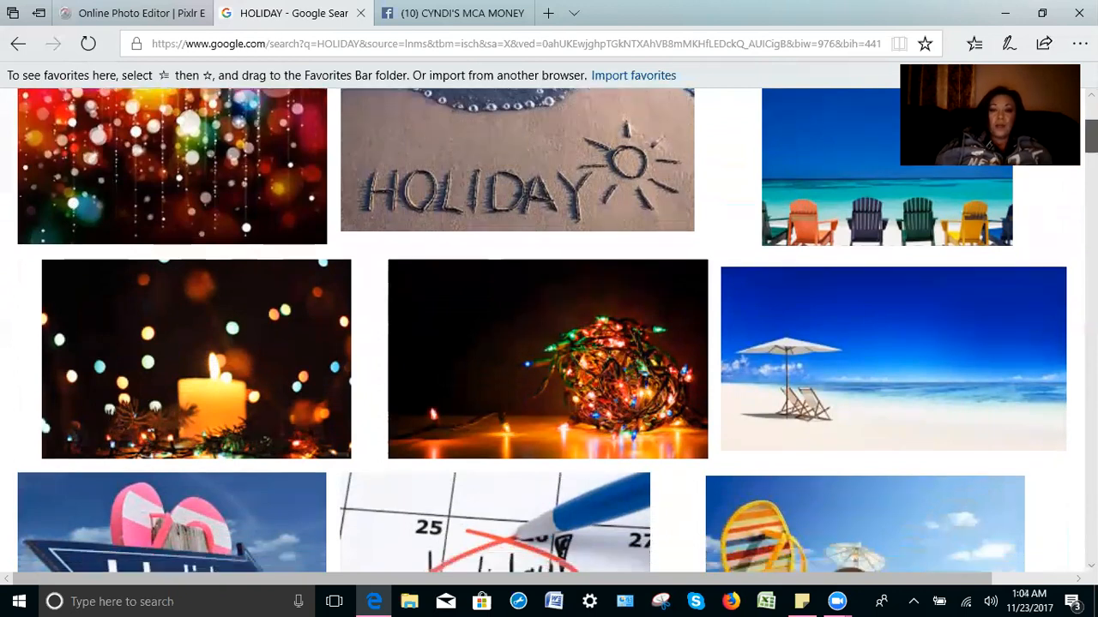
{"action": "scroll", "coordinate": [548, 331], "scroll_direction": "down", "scroll_amount": 1}
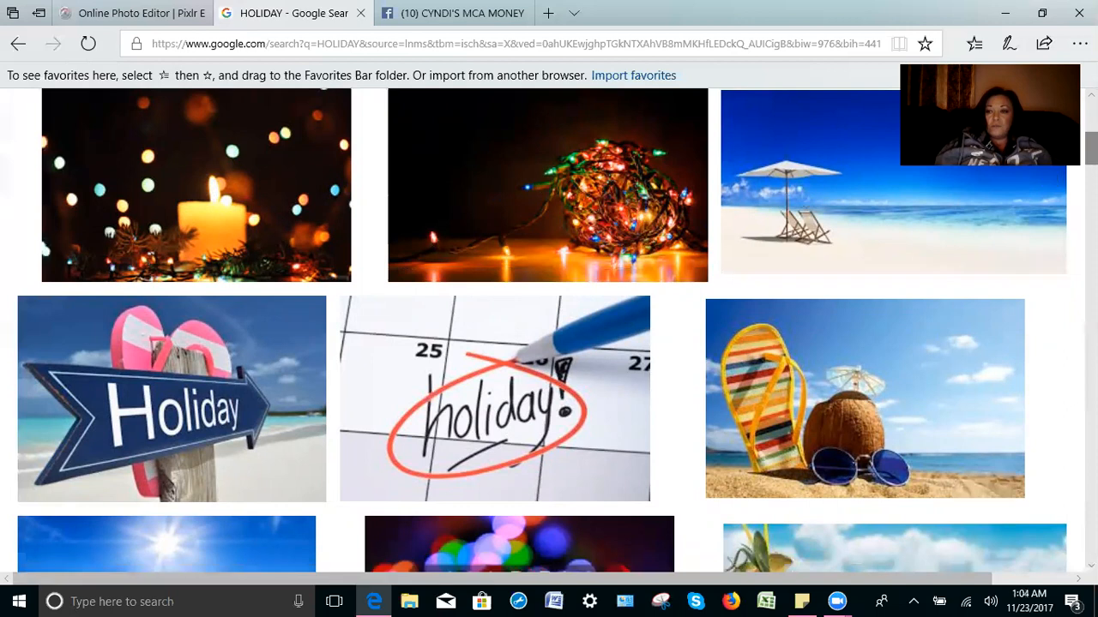
{"action": "scroll", "coordinate": [542, 330], "scroll_direction": "down", "scroll_amount": 6}
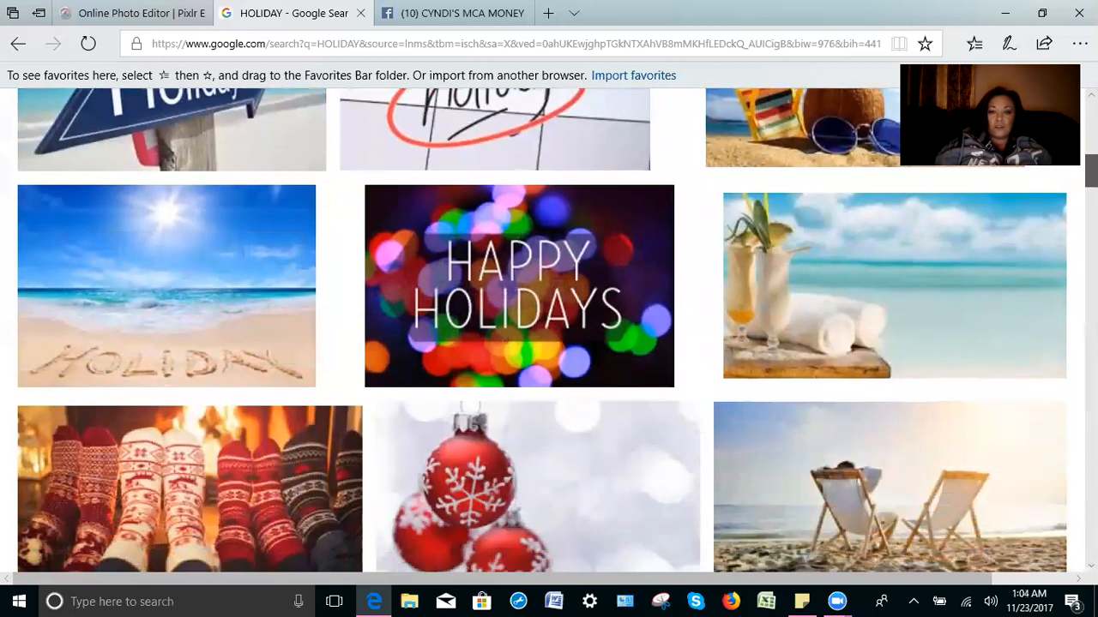
{"action": "scroll", "coordinate": [542, 330], "scroll_direction": "down", "scroll_amount": 1}
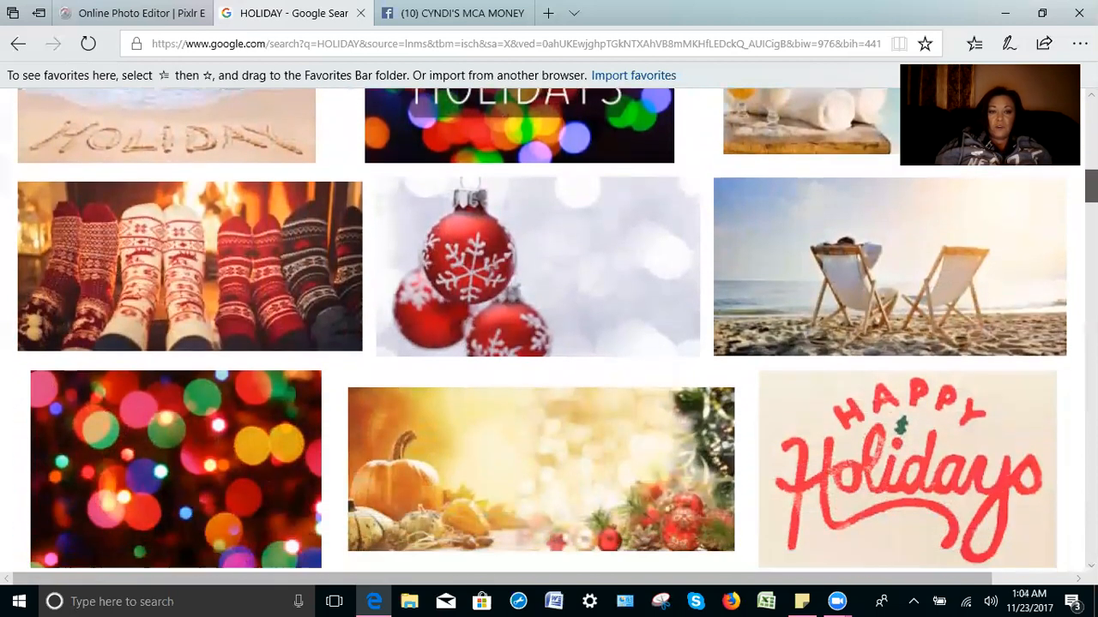
{"action": "scroll", "coordinate": [542, 330], "scroll_direction": "down", "scroll_amount": 1}
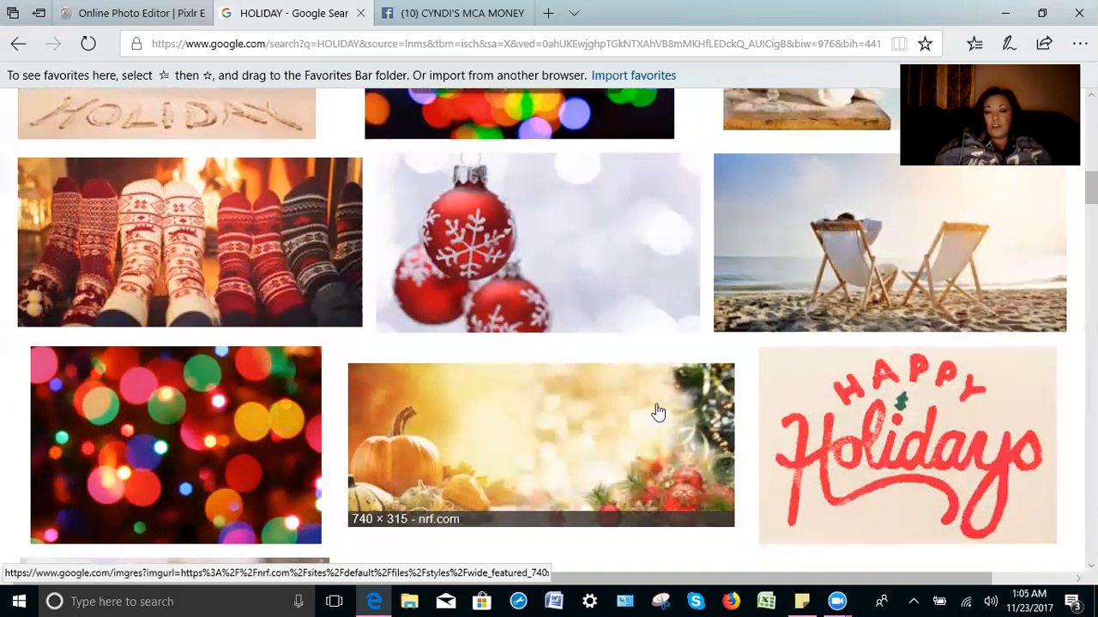
Step: Preview the pumpkin 'Goodbye Halloween, Hello Holidays' image, then return to the results
{"action": "left_click", "coordinate": [686, 405]}
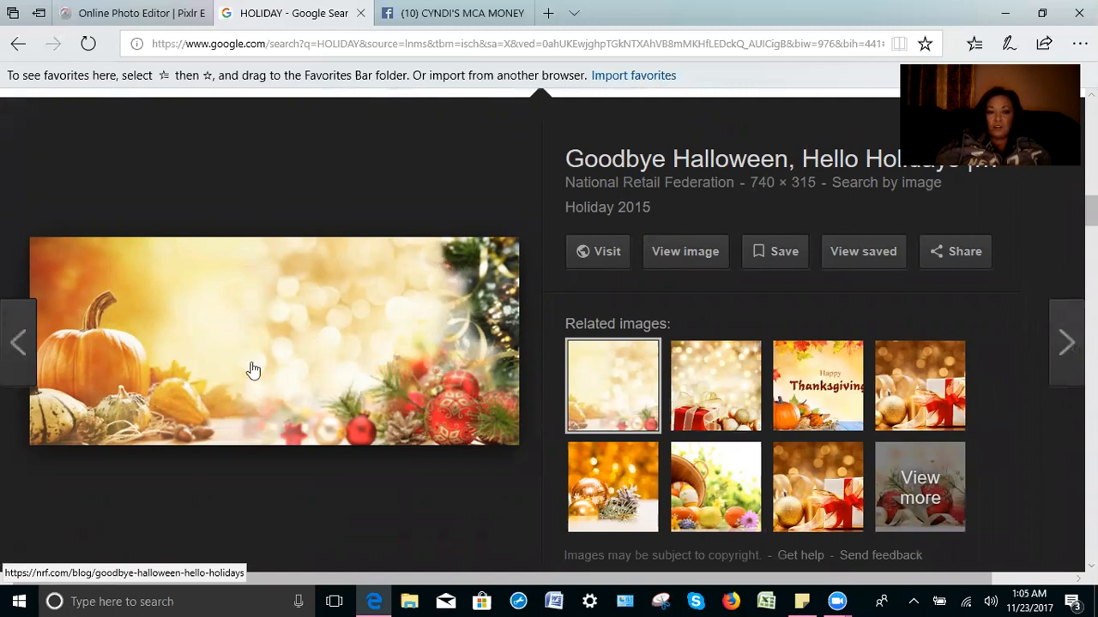
{"action": "left_click", "coordinate": [17, 45]}
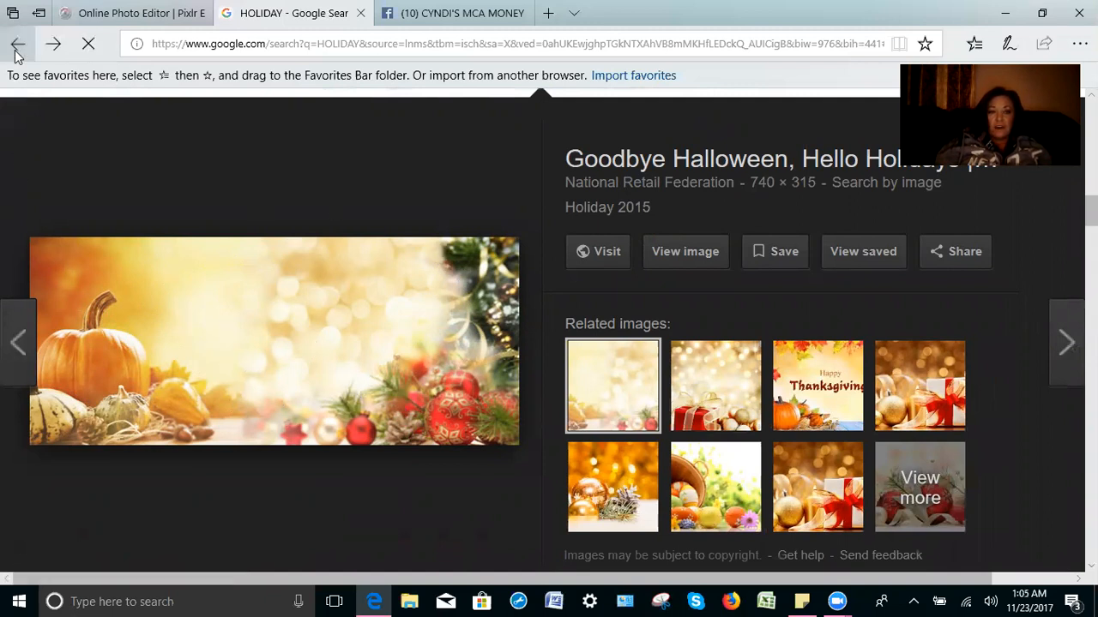